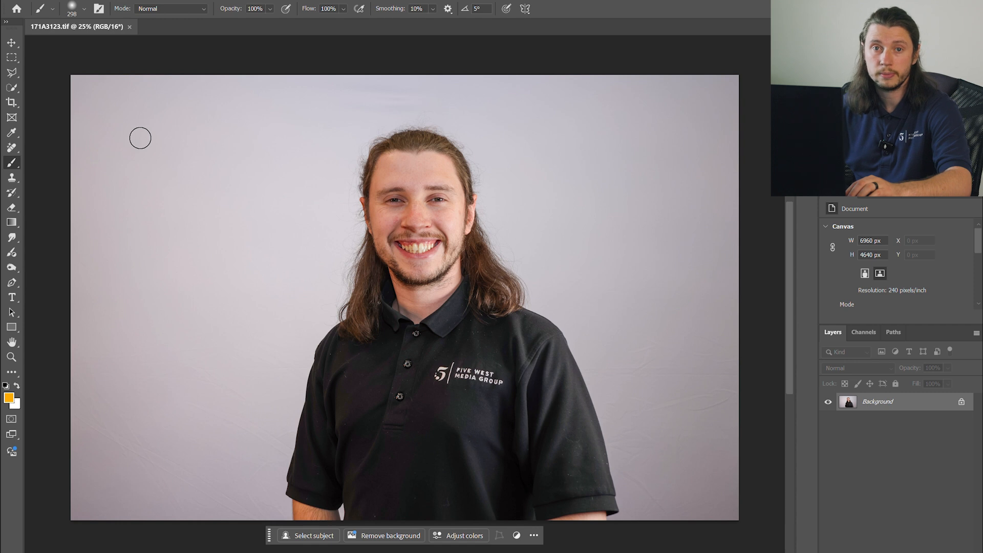
right_click(11, 192)
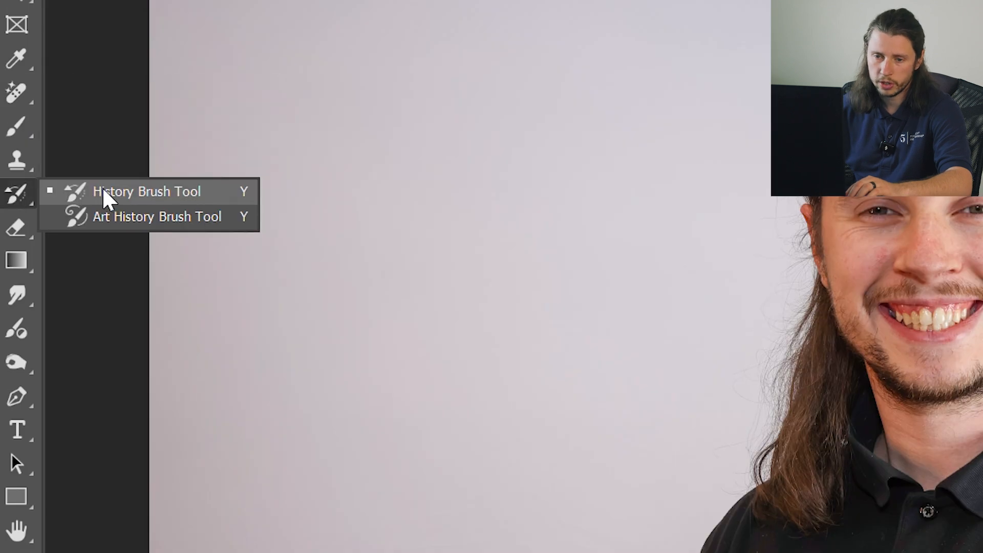
right_click(17, 159)
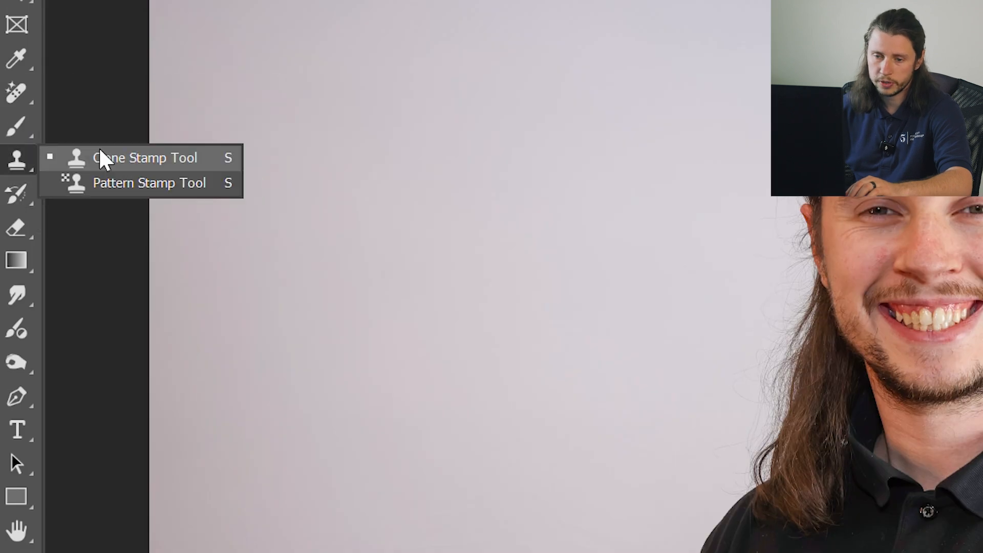
right_click(16, 125)
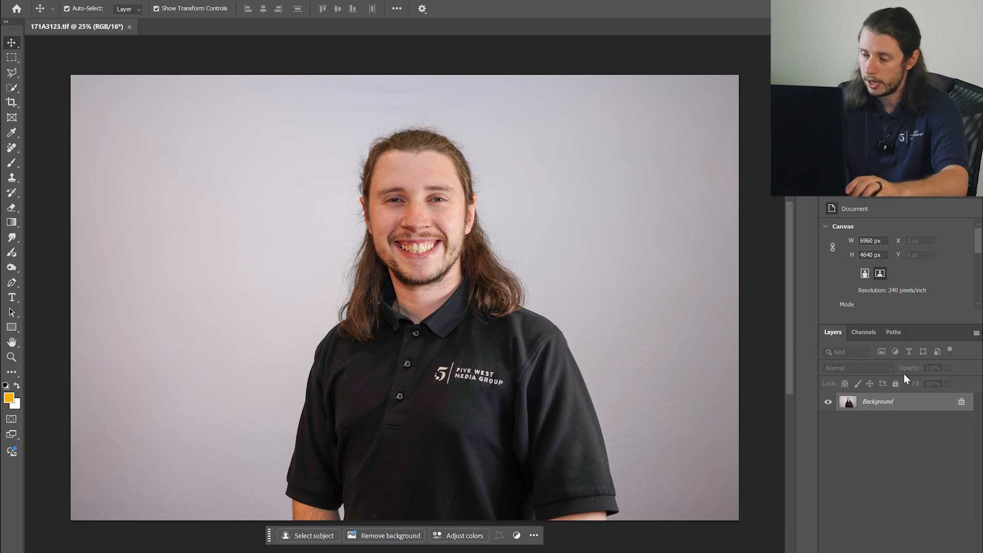
- Duplicate the Background layer and apply the Skin Smoothing neural filter with Blur 51 and Smoothness +1
key("ctrl+j")
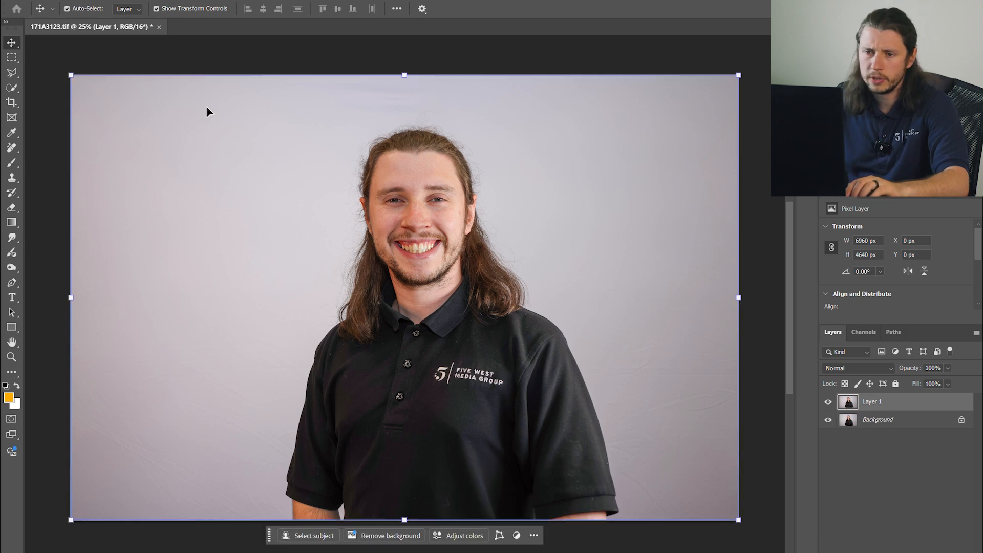
left_click(159, 1)
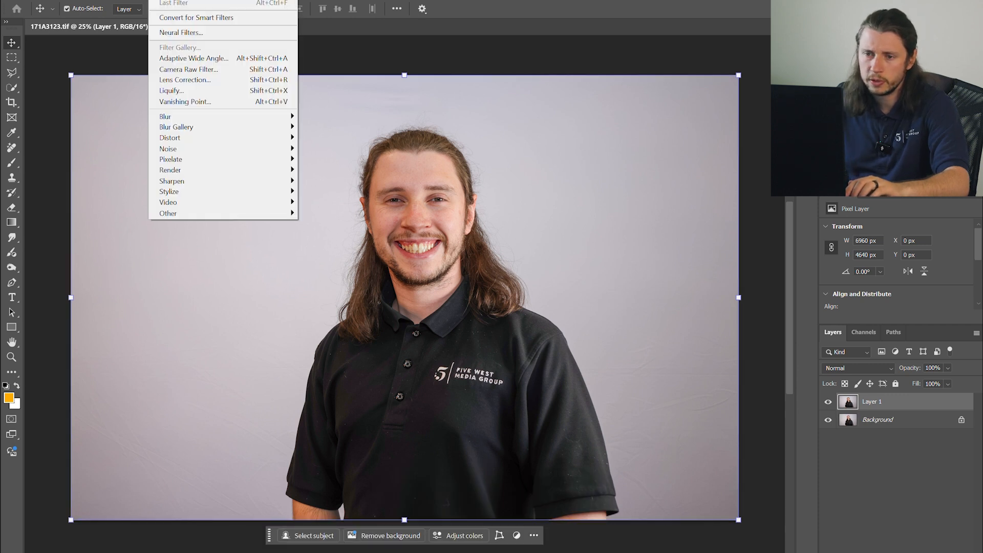
left_click(186, 32)
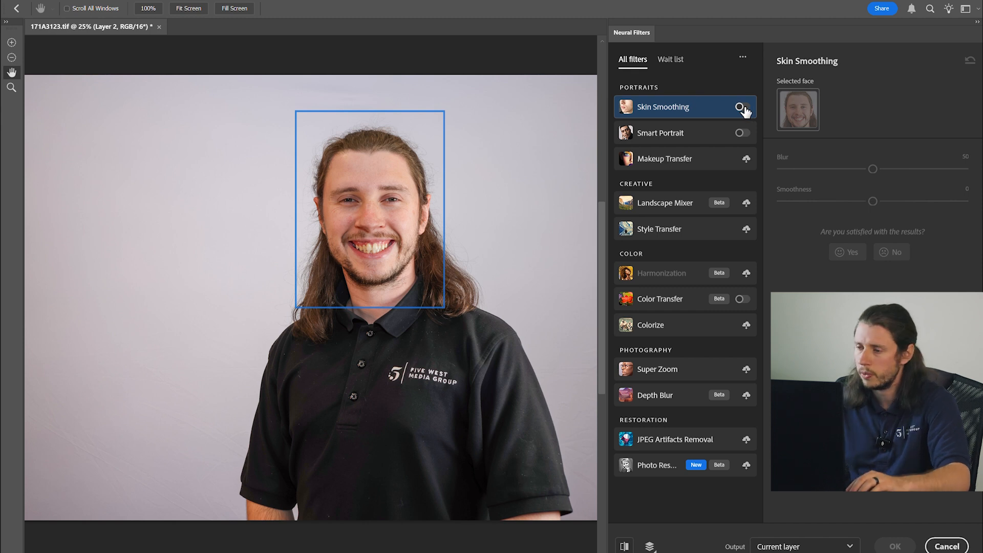
left_click(741, 107)
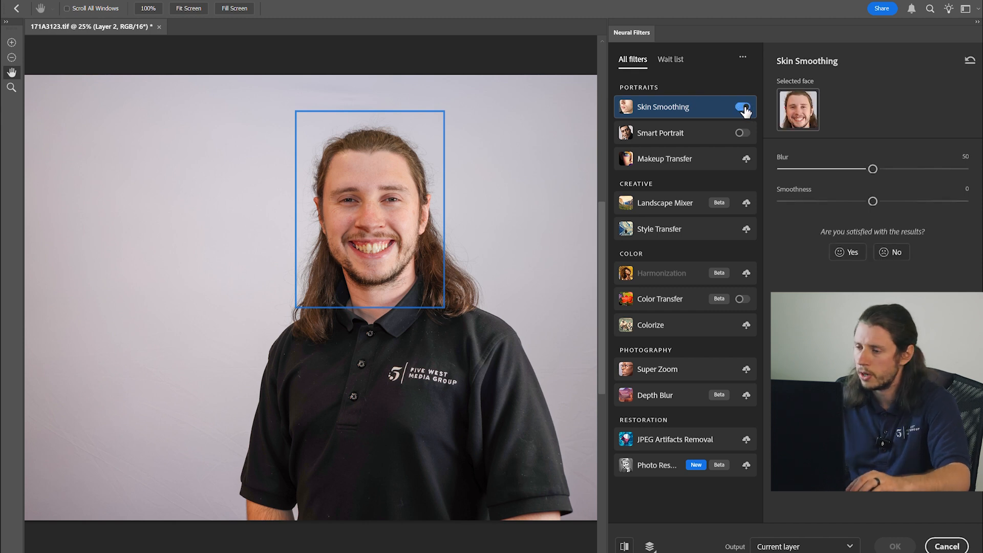
left_click(873, 170)
left_click(874, 202)
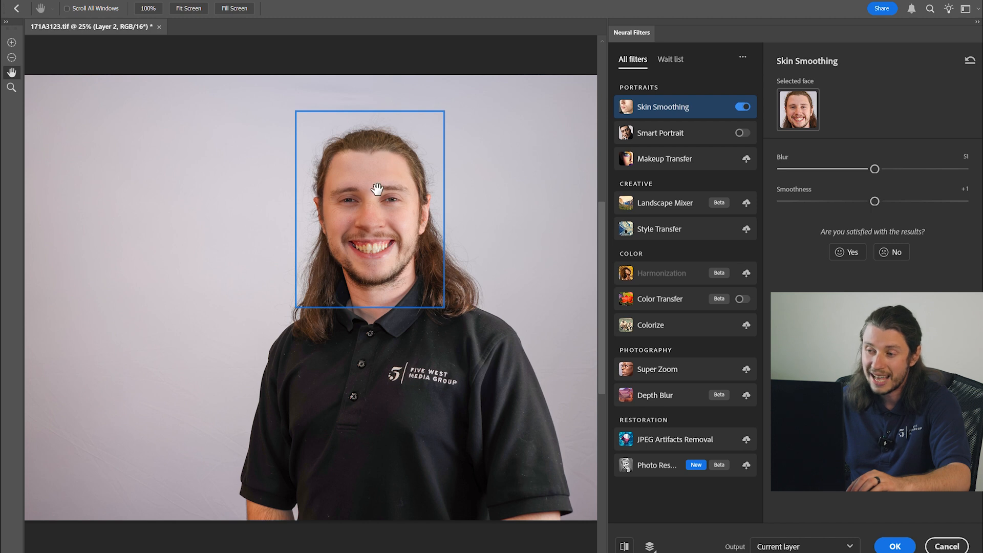
left_click(914, 547)
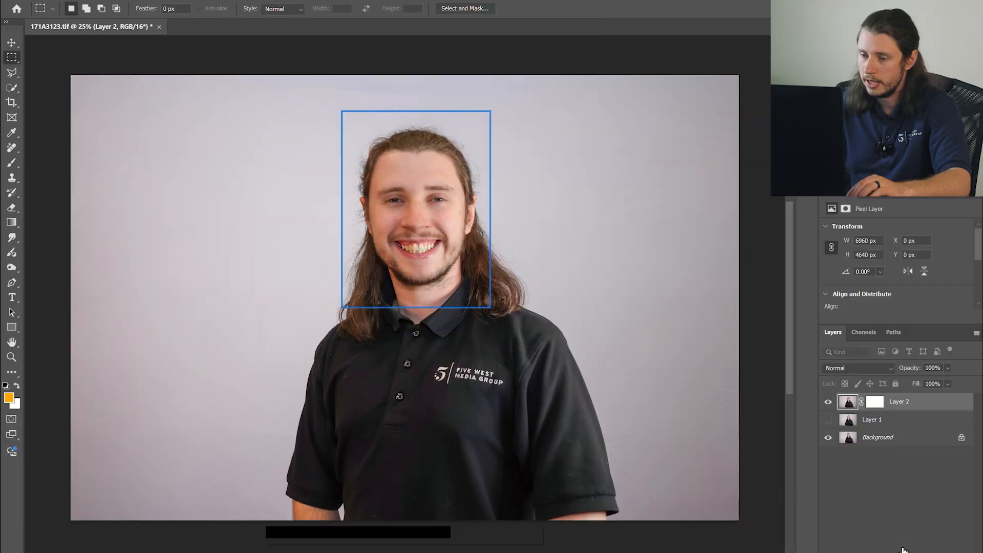
- Merge the filtered layer down into Layer 1
key("ctrl+e")
key("ctrl+a")
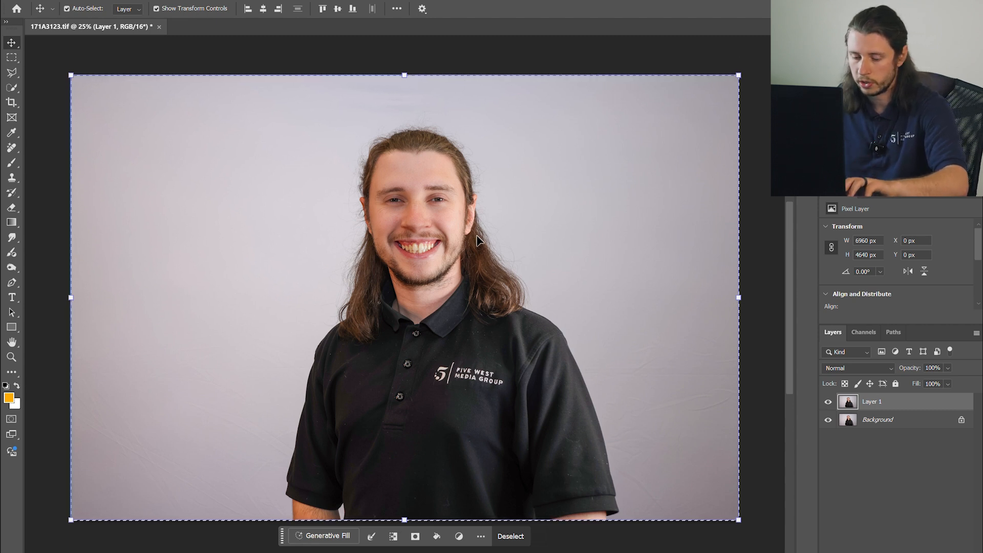
key("ctrl+d")
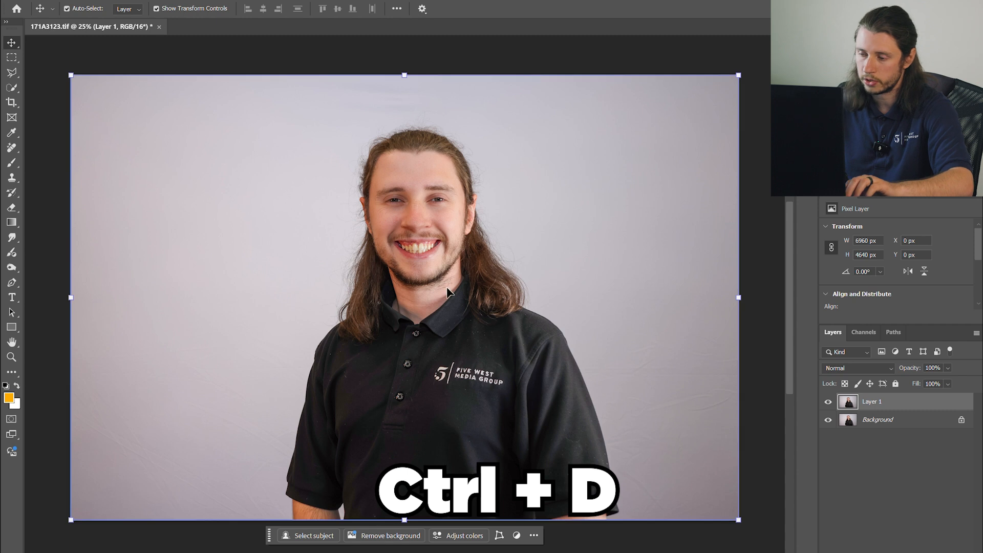
- Zoom into the face and toggle Layer 1's visibility to compare the smoothing with the original
scroll(418, 188, "up", 8)
left_click(829, 401)
left_click(829, 401)
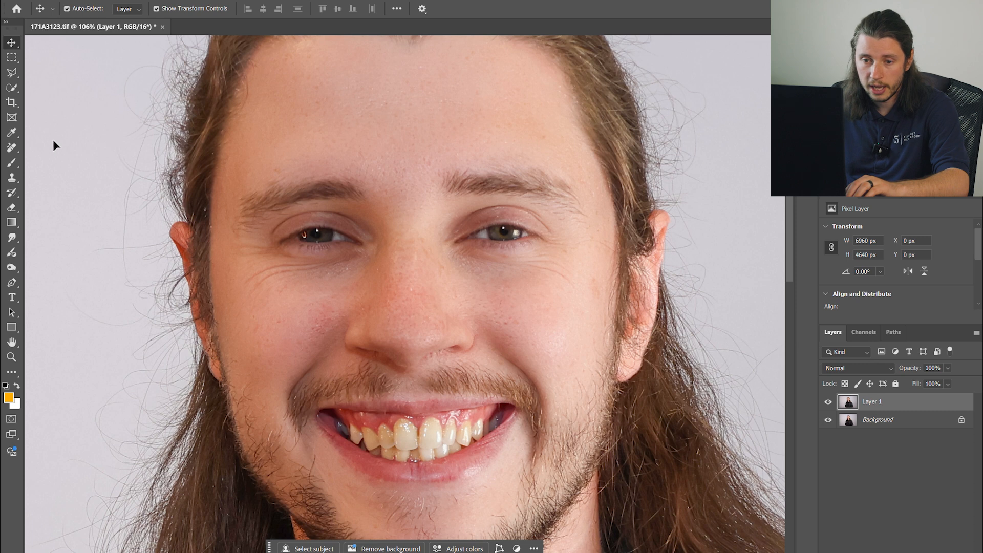
- Use the Remove tool to erase lint specks on the shirt and a spot on the cheek
left_click(10, 150)
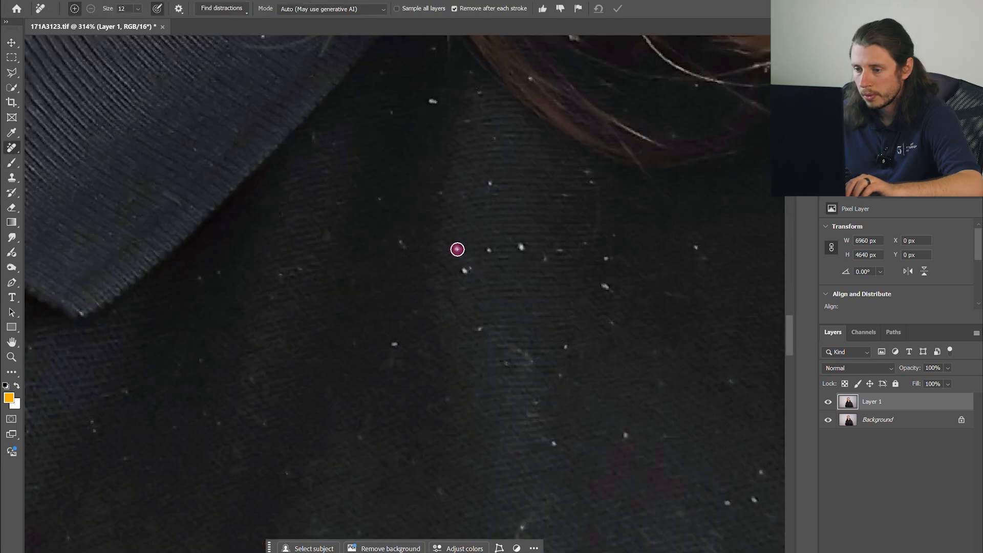
left_click(469, 268)
left_click(488, 250)
left_click(519, 248)
left_click_drag(671, 236, 684, 271)
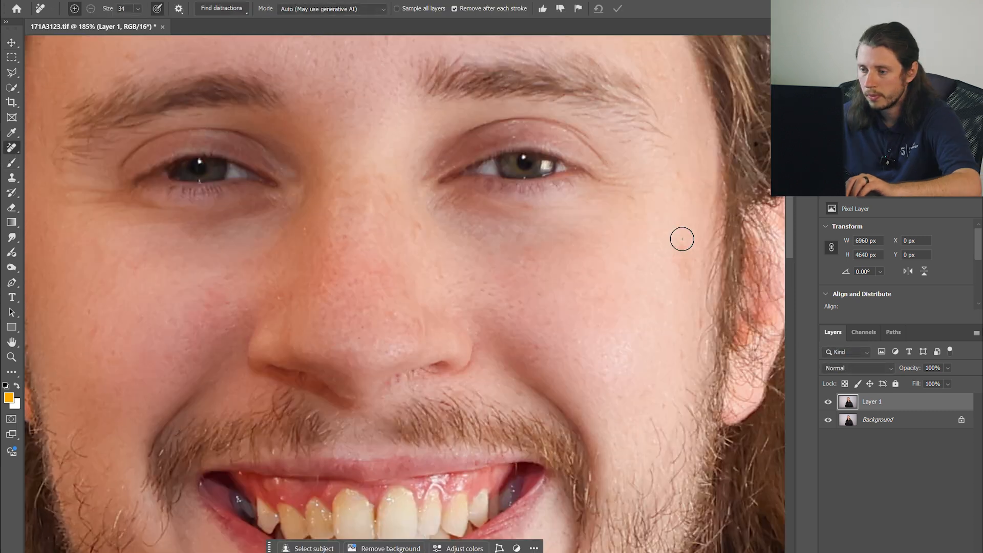
- Remove stray hairs and creases along the jaw and neck below the beard with the Remove tool
left_click_drag(346, 197, 693, 263)
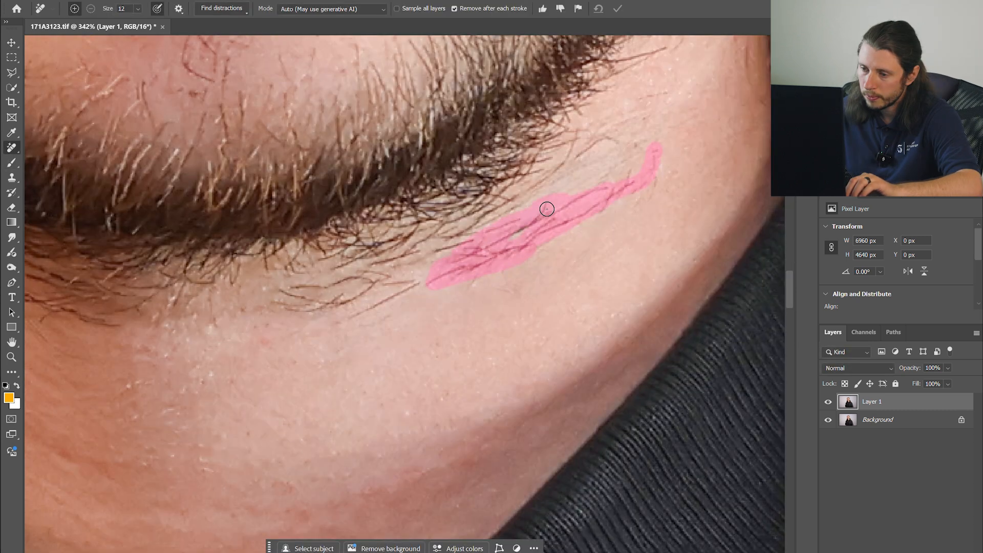
left_click(142, 173)
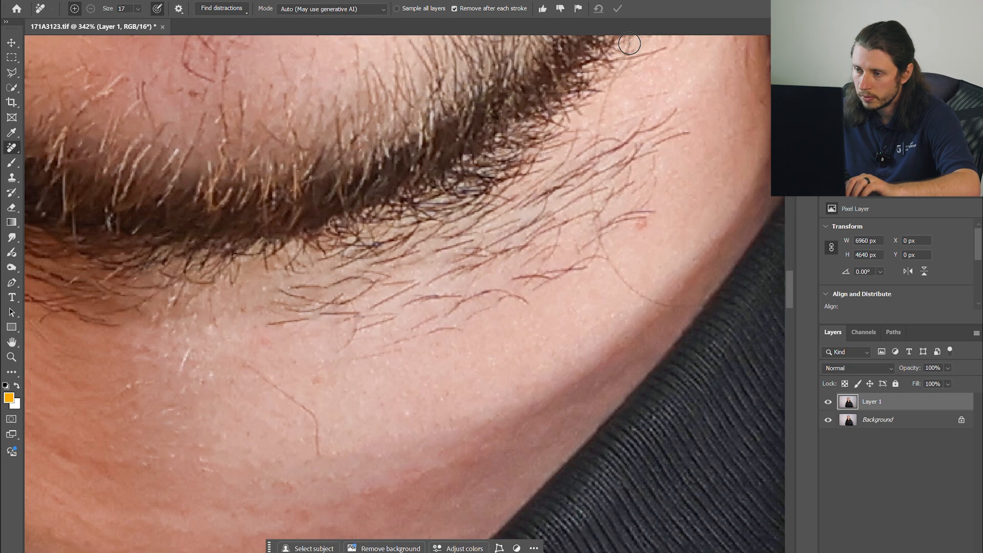
left_click_drag(245, 363, 318, 421)
left_click_drag(324, 310, 396, 319)
mouse_move(652, 212)
left_mouse_down()
mouse_move(579, 248)
mouse_move(407, 305)
left_mouse_up()
left_click_drag(678, 108, 520, 208)
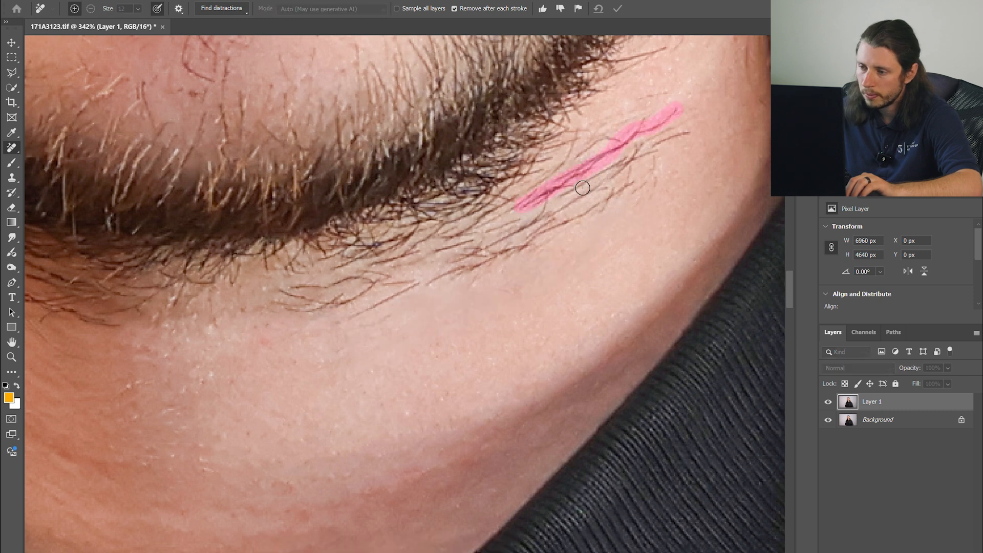
left_click_drag(660, 143, 517, 240)
left_click_drag(636, 145, 441, 238)
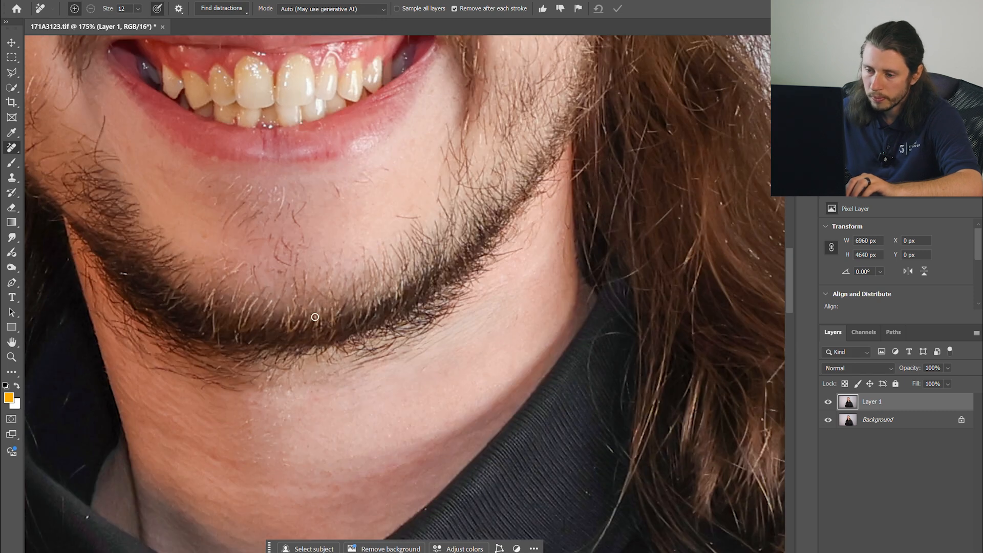
- Clean up stray hairs and marks under the chin and on the neck
left_click_drag(504, 323, 373, 380)
left_click_drag(164, 154, 202, 274)
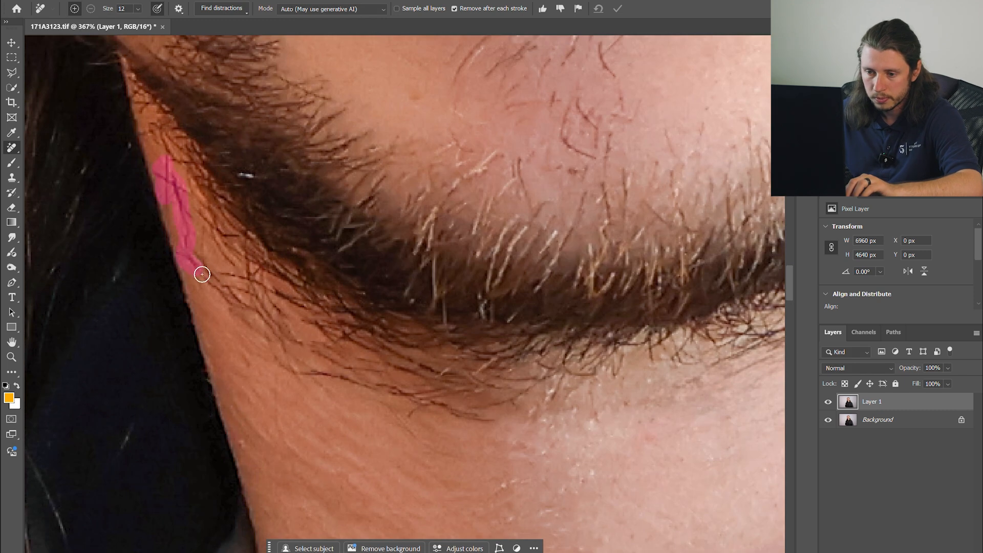
left_click_drag(296, 340, 209, 278)
left_click_drag(261, 327, 319, 380)
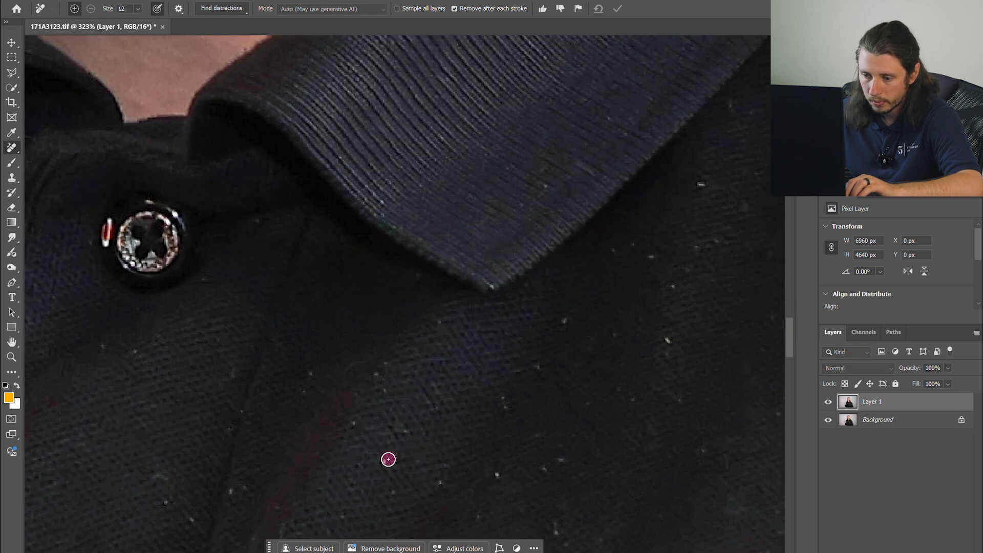
- Remove lint specks on the shirt below the collar and on the shoulder
left_click(406, 492)
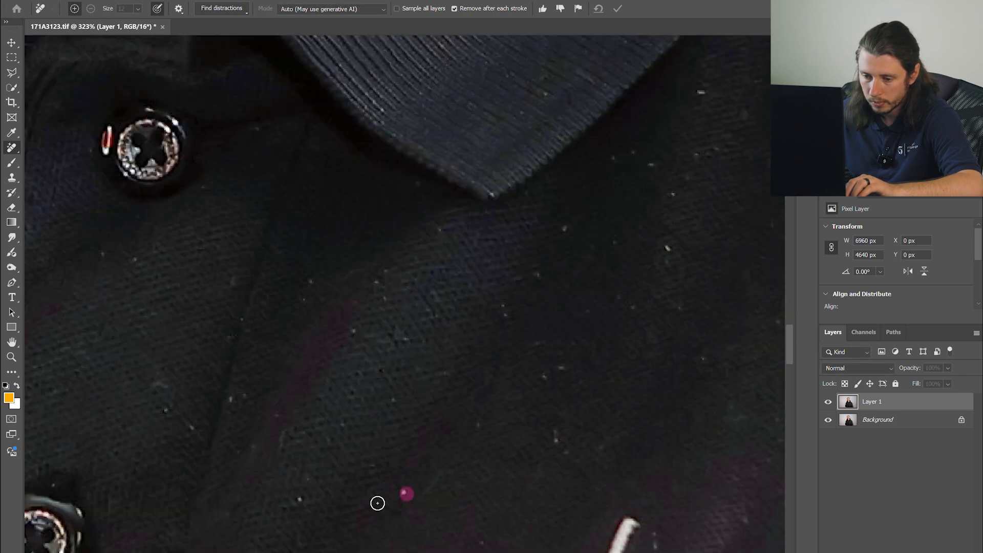
left_click(546, 375)
left_click(546, 93)
left_click(488, 186)
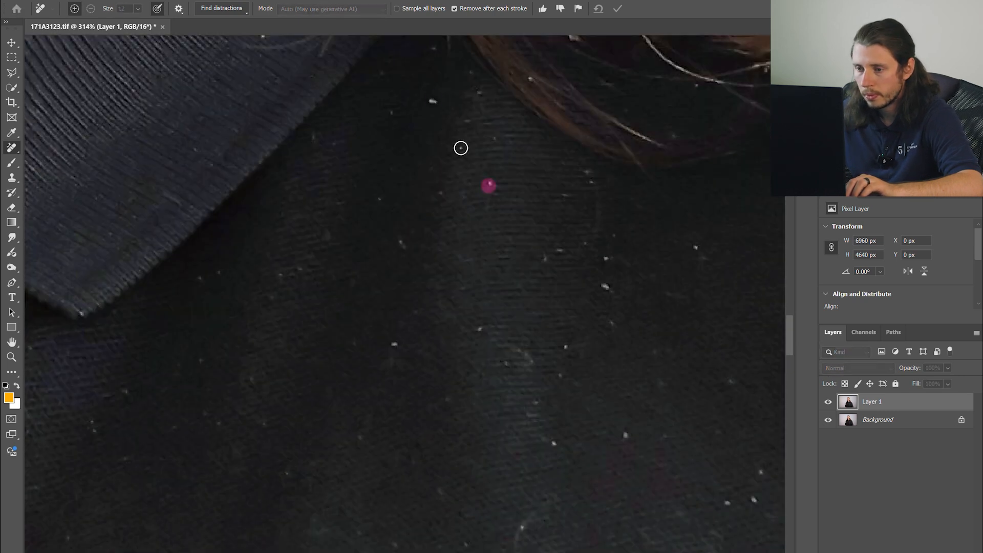
left_click(479, 329)
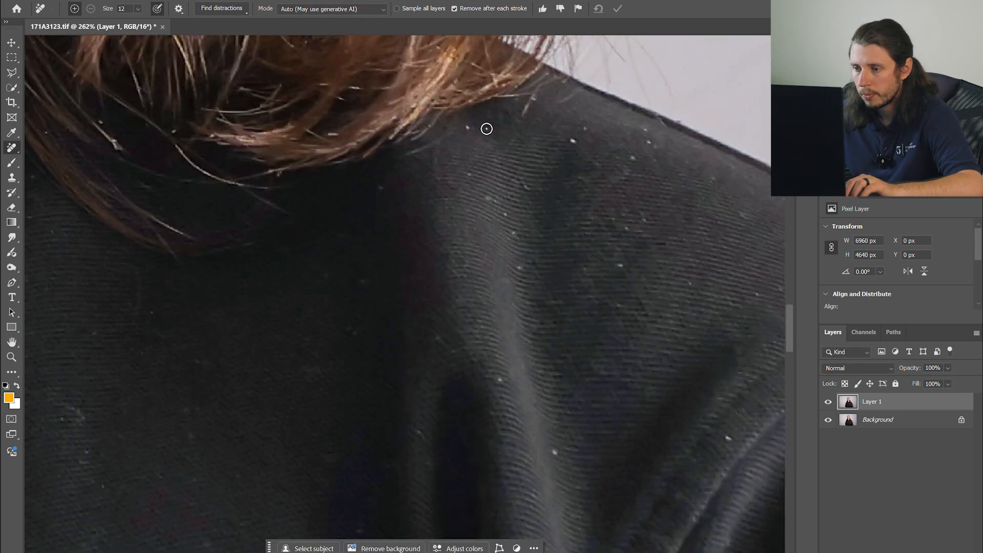
left_click(755, 292)
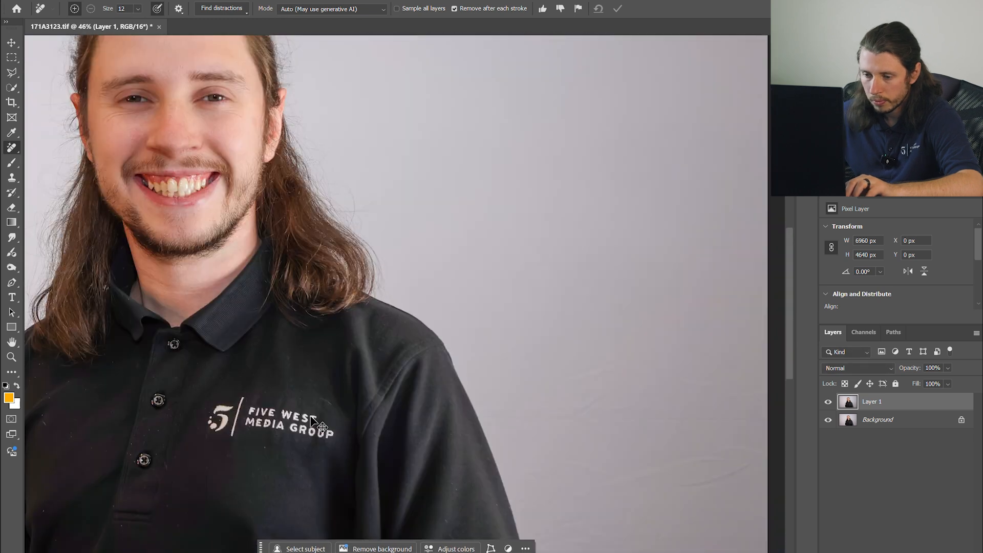
- Remove specks on the shirt around the logo and the lower front
left_click(204, 351)
left_click(448, 224)
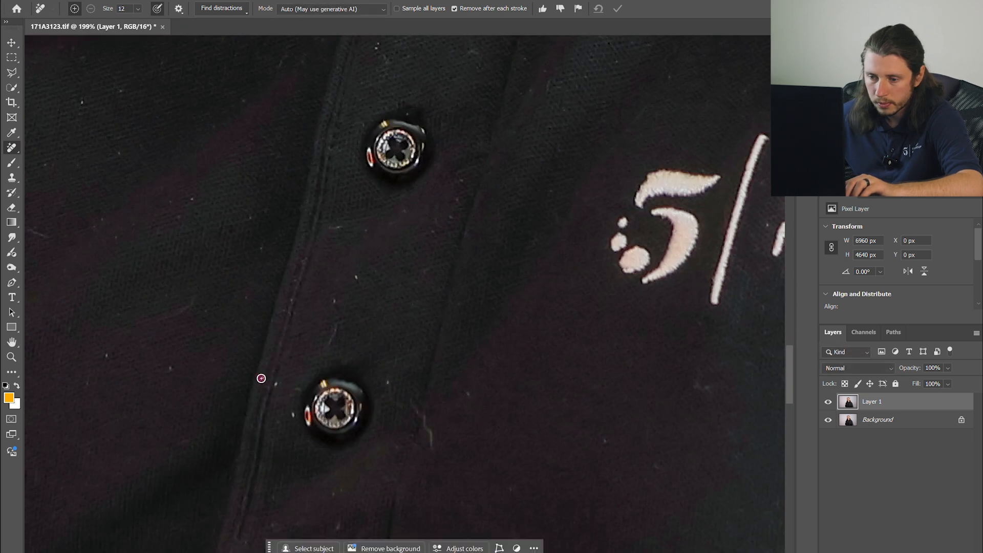
left_click_drag(412, 401, 429, 438)
left_click(226, 225)
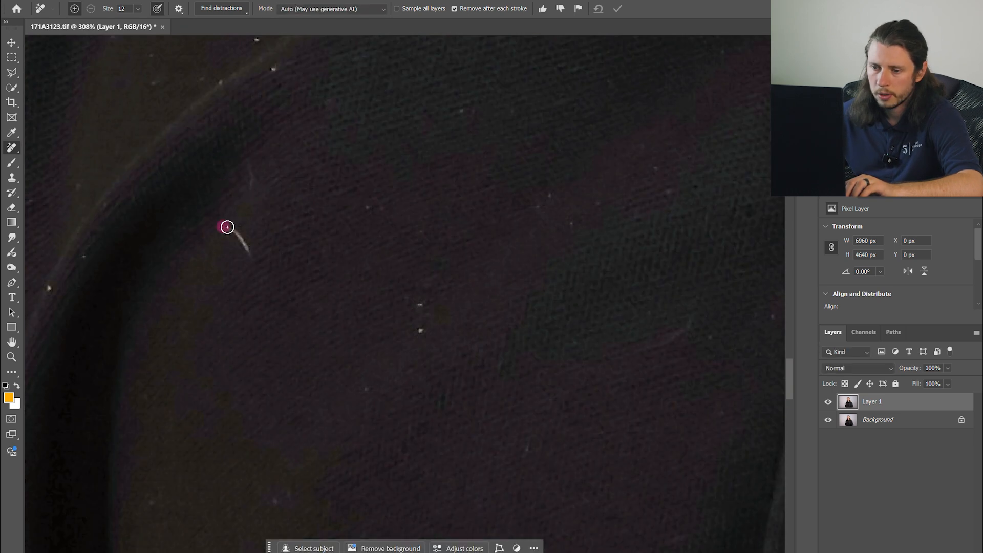
left_click(84, 254)
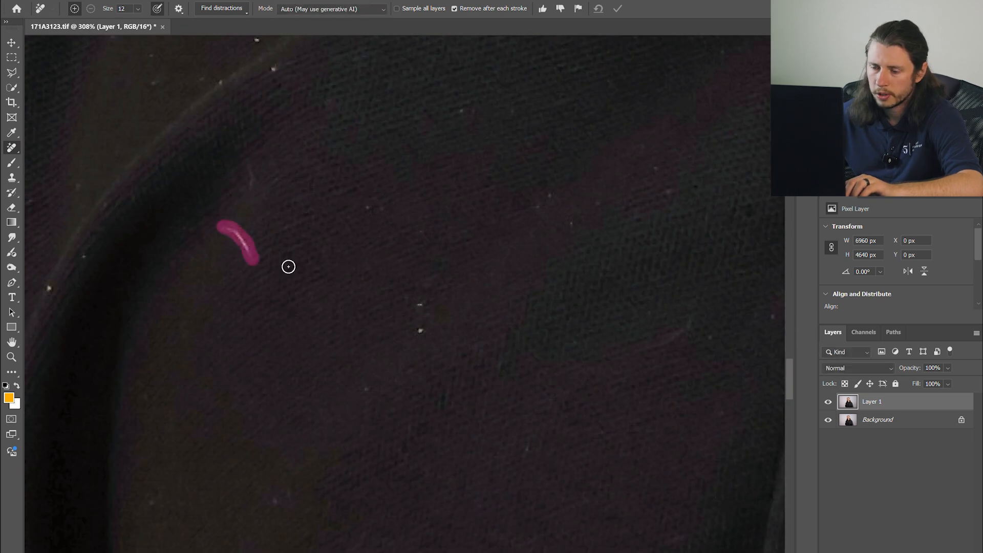
left_click(529, 195)
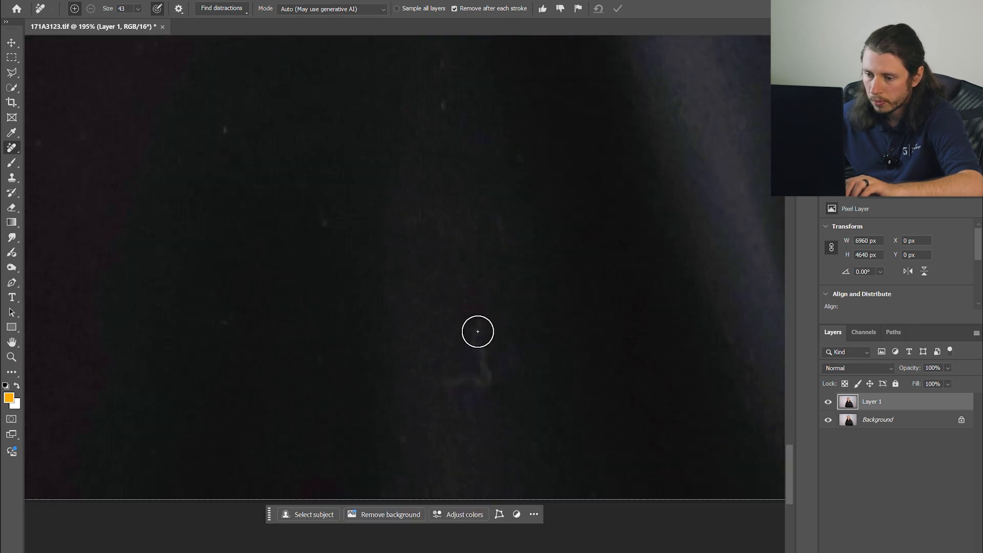
- Brush out creases and marks on the lower shirt with a larger Remove brush of size 43
left_click_drag(285, 165, 500, 213)
left_click_drag(466, 369, 620, 319)
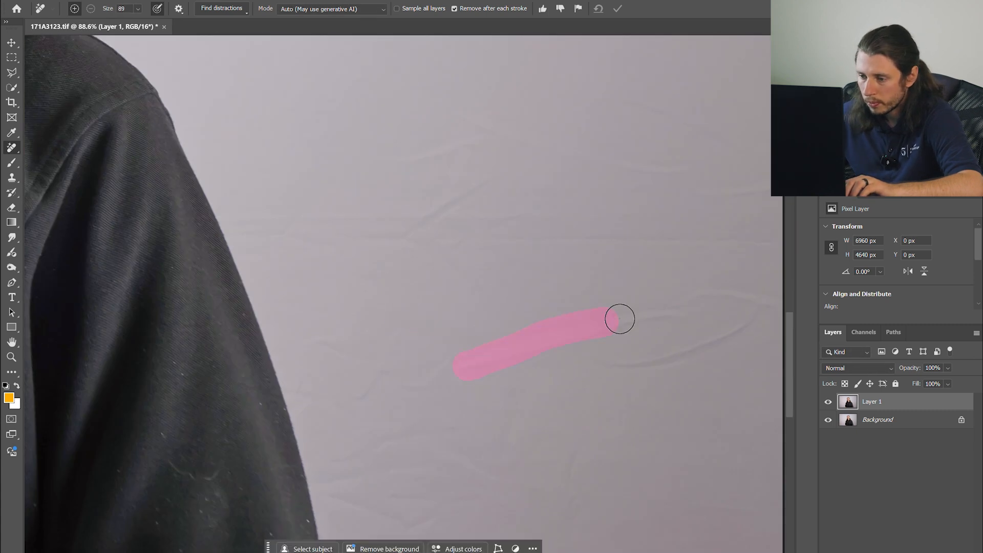
left_click_drag(493, 176, 329, 235)
left_click_drag(395, 154, 757, 171)
left_click_drag(406, 329, 335, 373)
left_click_drag(486, 298, 317, 302)
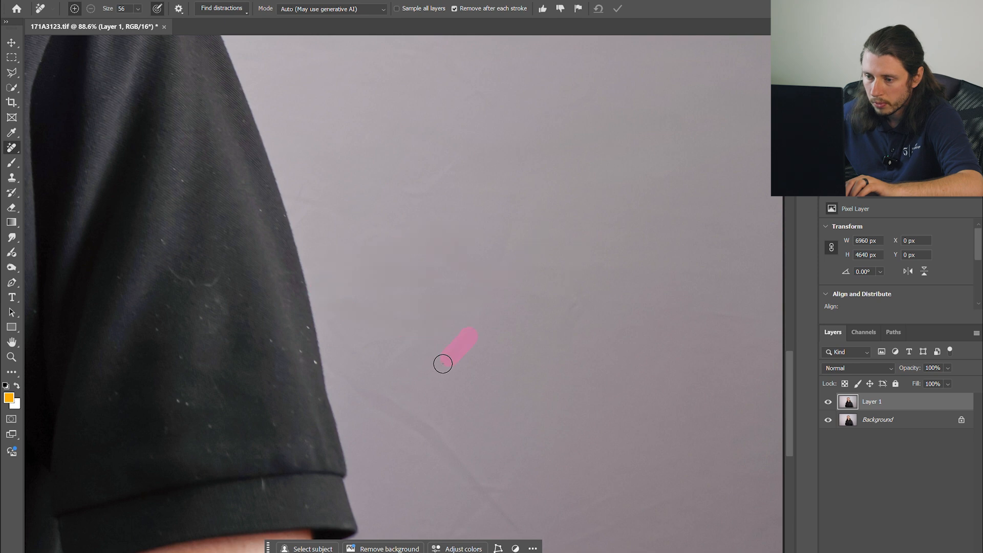
- Paint out wrinkles in the backdrop beside the arm with a large Remove brush
left_click_drag(527, 428, 384, 312)
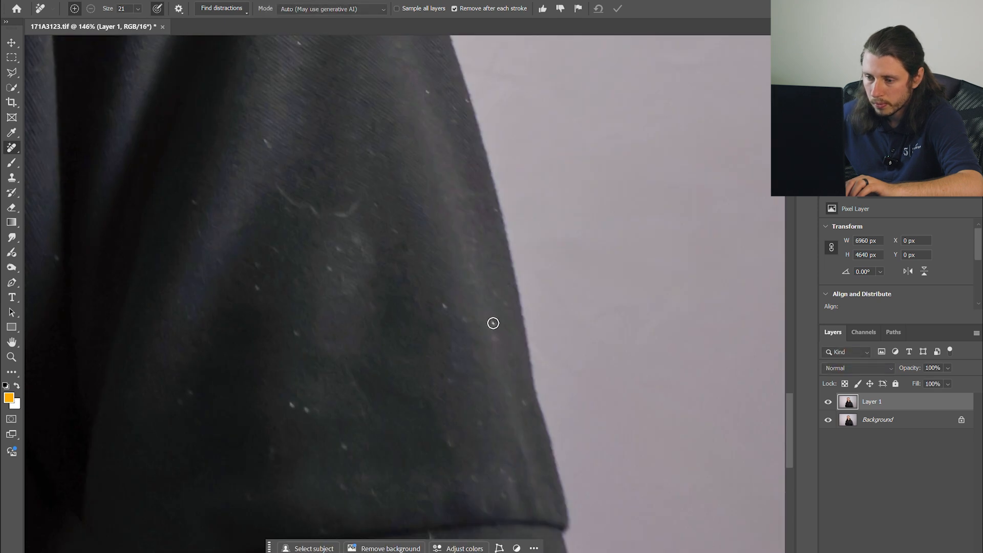
left_click(428, 92)
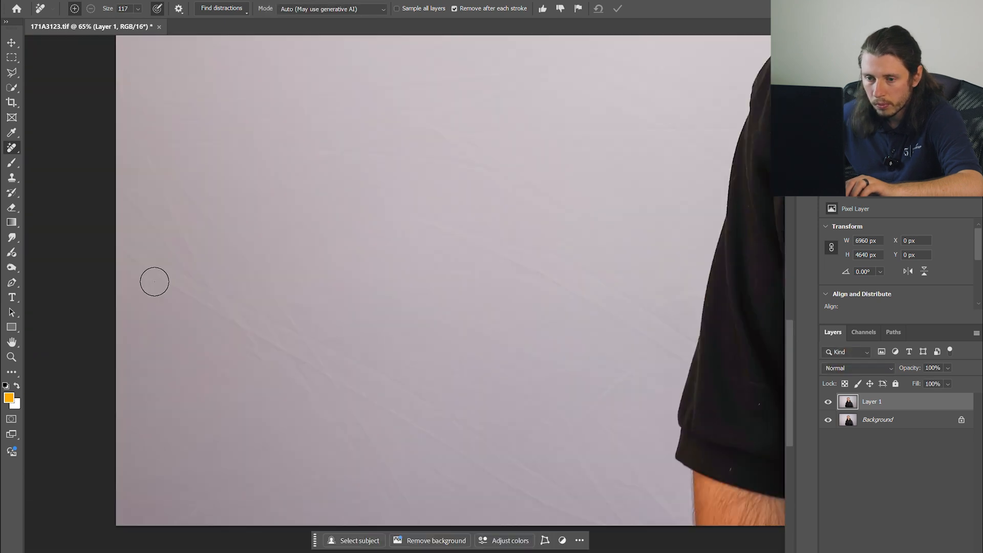
left_click_drag(504, 463, 239, 314)
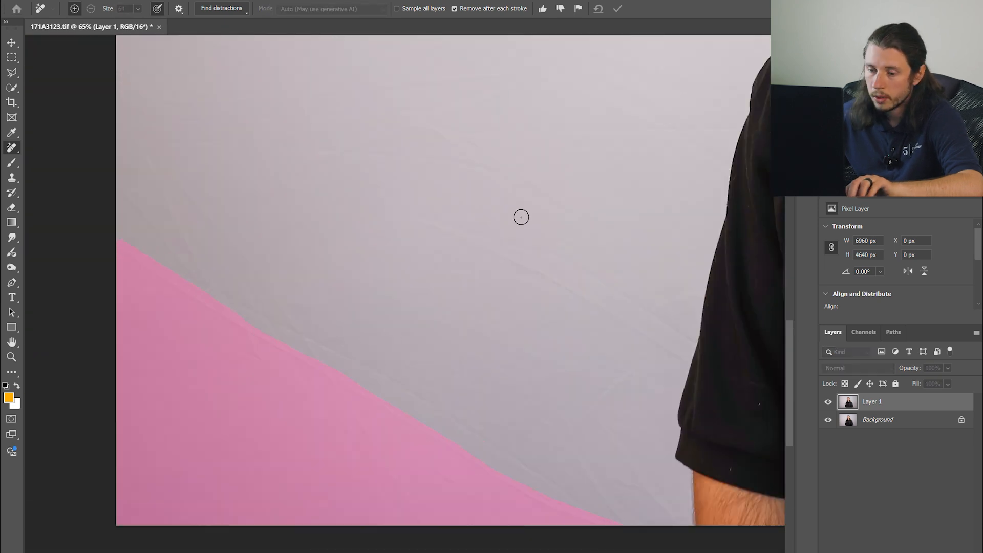
left_click_drag(120, 239, 494, 471)
left_click_drag(383, 453, 393, 467)
left_click_drag(433, 467, 464, 483)
left_click_drag(133, 247, 621, 526)
left_click_drag(411, 219, 694, 364)
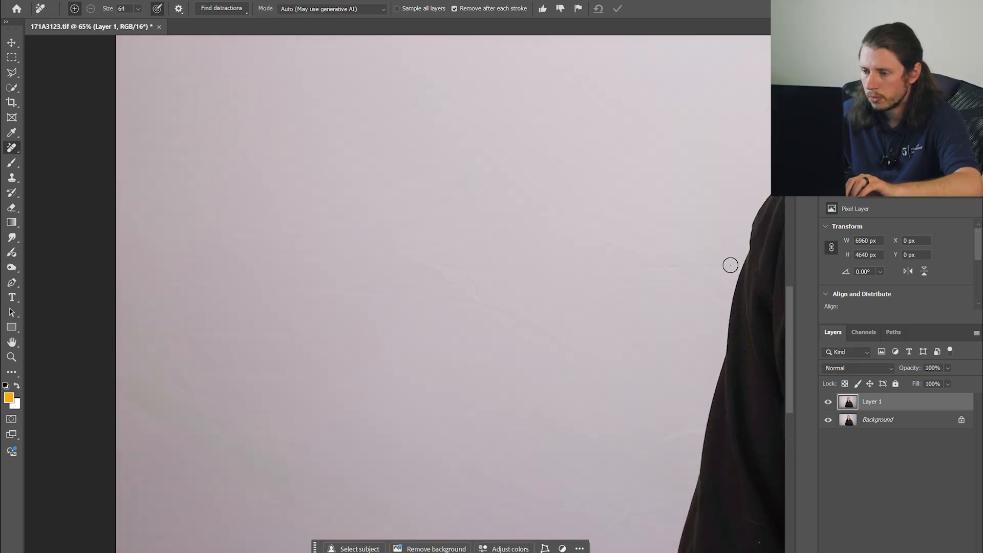
left_click_drag(579, 350, 417, 259)
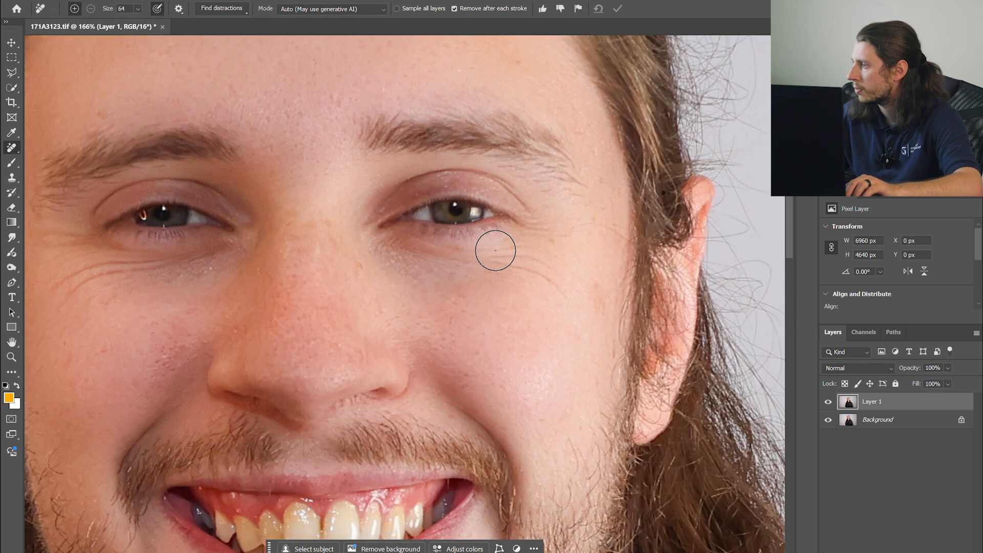
- Remove small blemishes near the eye and on the forehead at the hairline
left_click_drag(630, 192, 674, 210)
left_click_drag(142, 169, 144, 217)
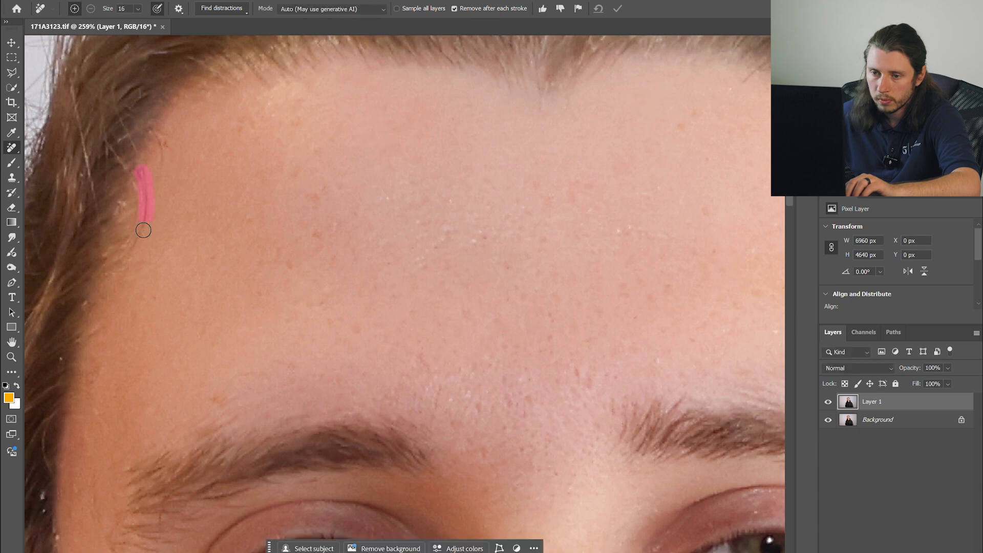
left_click_drag(189, 282, 185, 312)
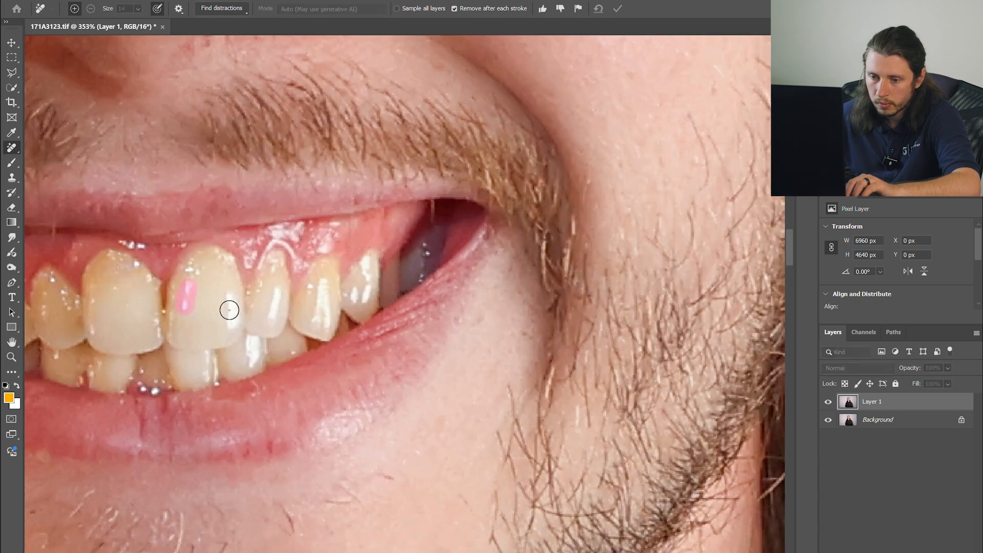
left_click_drag(322, 280, 324, 299)
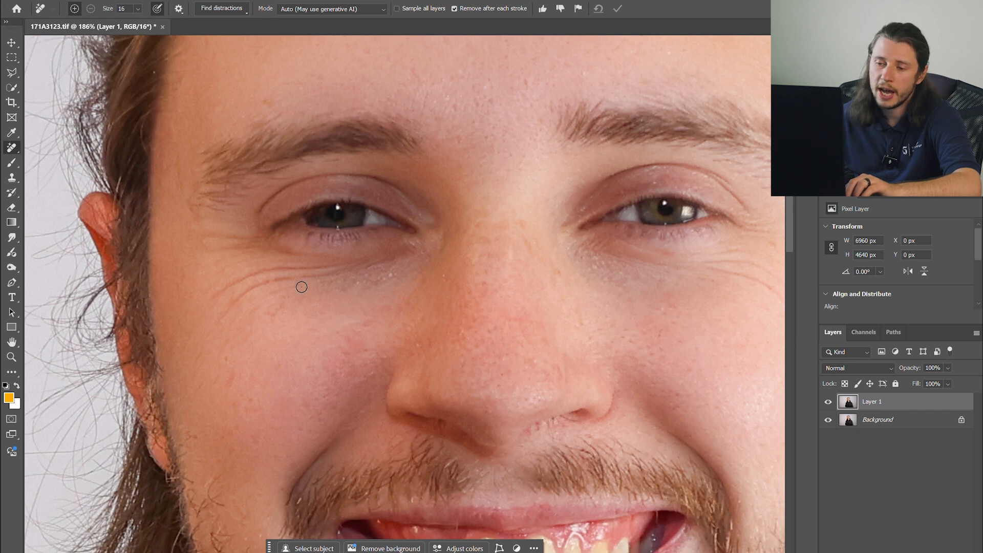
- Reduce the brush size to 13 and remove the wrinkle line under the eye nearer the ear
scroll(210, 259, "up", 5)
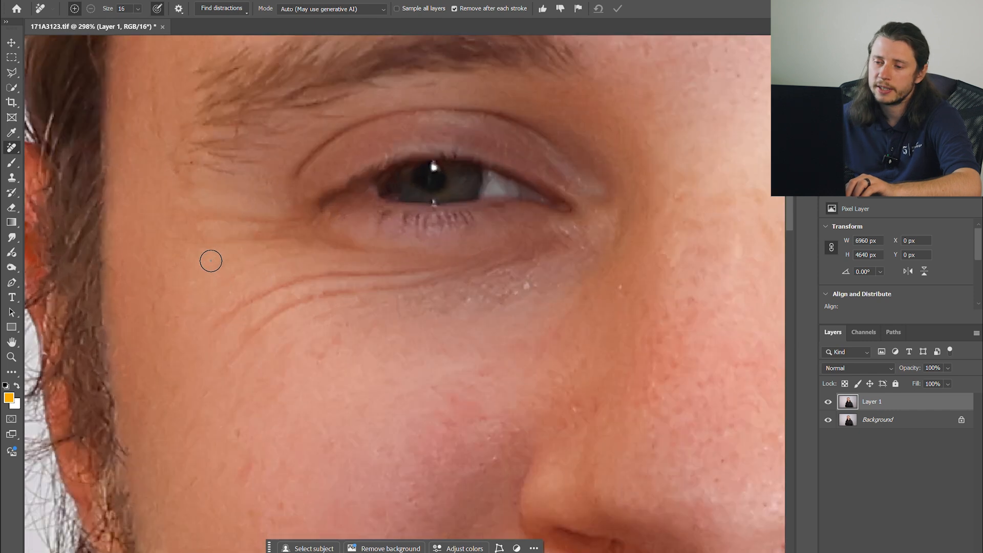
key("bracketleft")
key("bracketleft")
key("bracketleft")
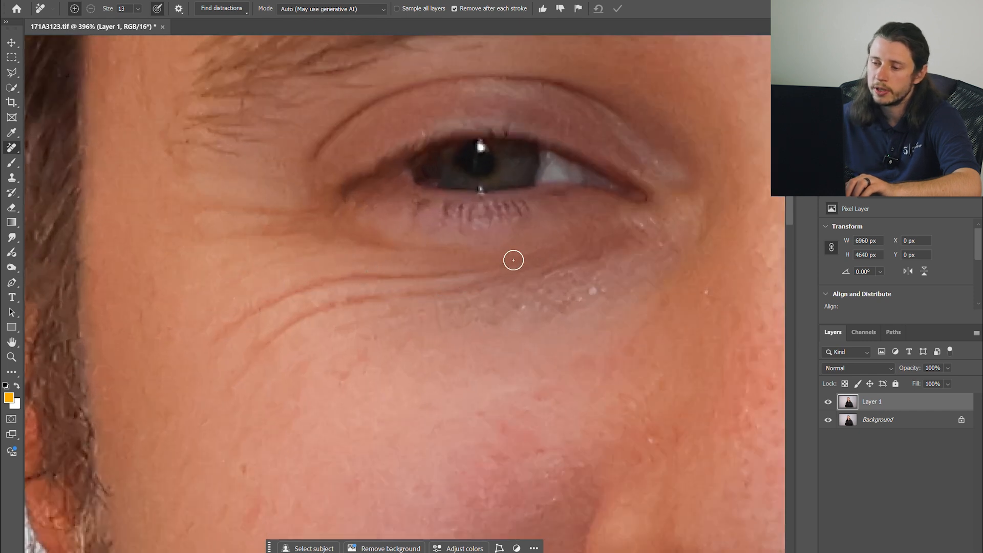
left_click_drag(265, 303, 195, 351)
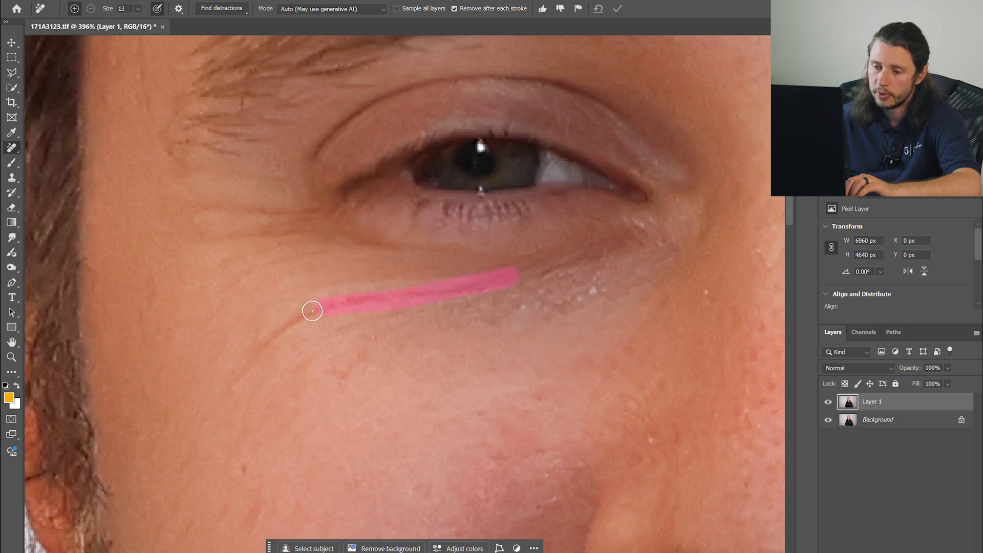
left_click_drag(235, 368, 226, 384)
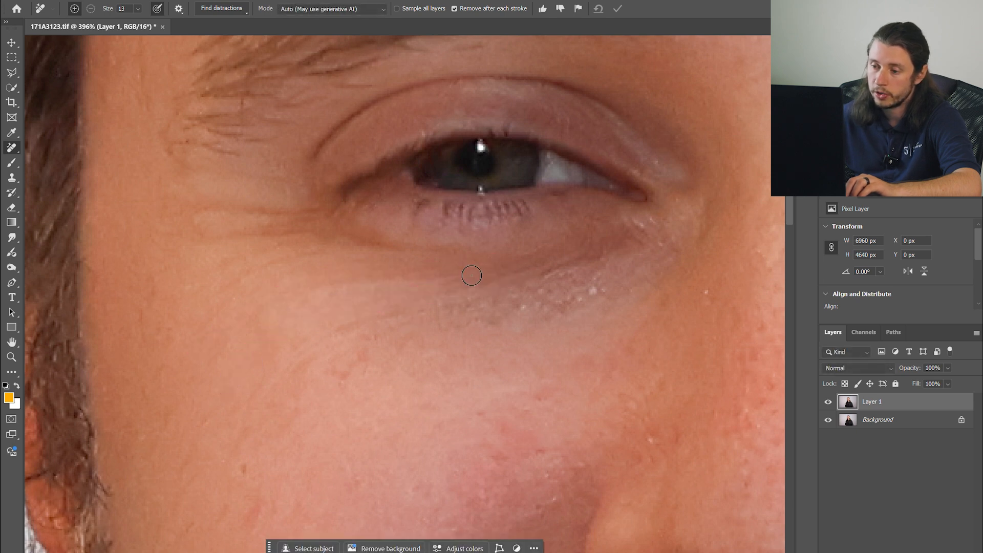
- Soften the dark area under the same eye with a size 36 Remove brush
scroll(526, 278, "down", 4)
left_click_drag(534, 279, 571, 279)
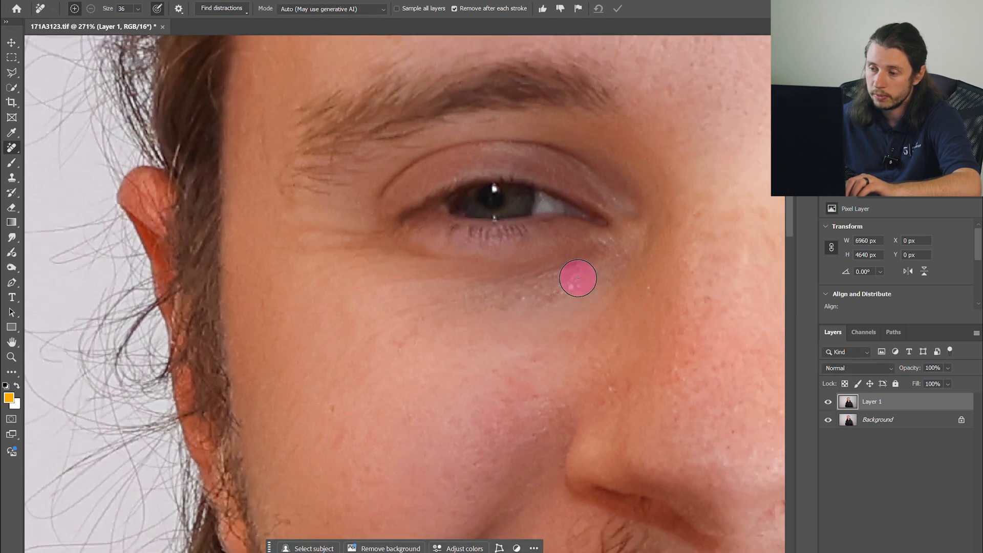
left_click_drag(421, 309, 388, 313)
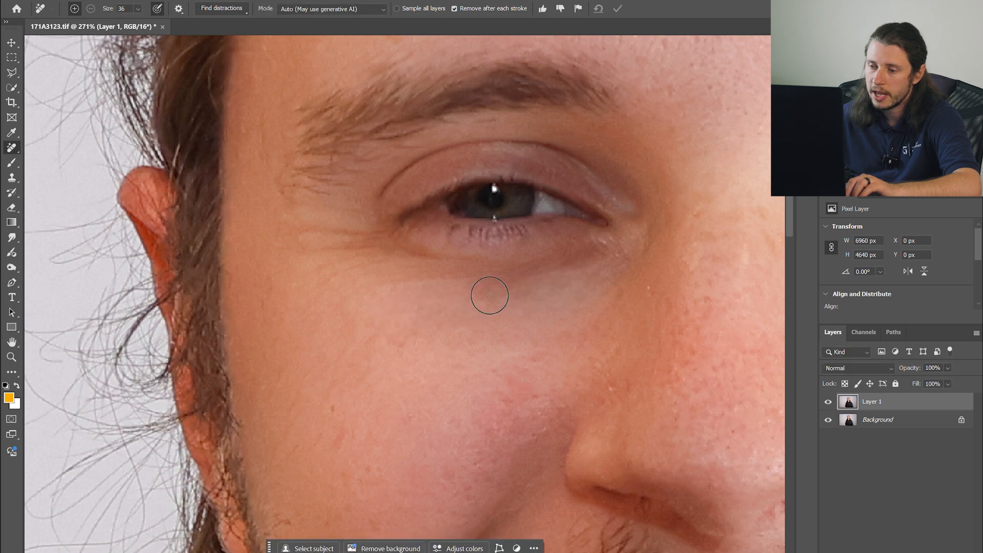
- Remove blemishes under the other eye and a small spot on the cheek with a size 20 Remove brush
scroll(338, 251, "down", 4)
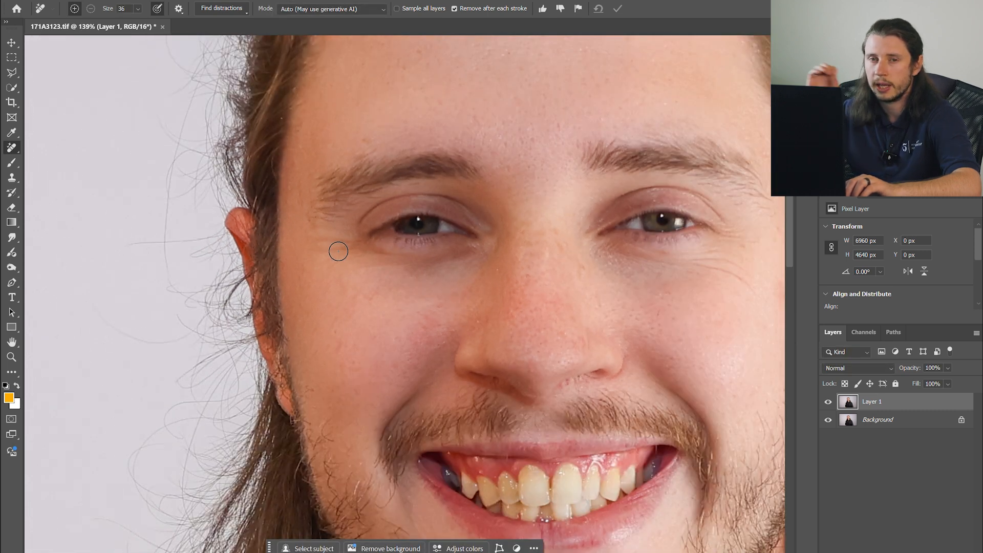
scroll(338, 251, "up", 3)
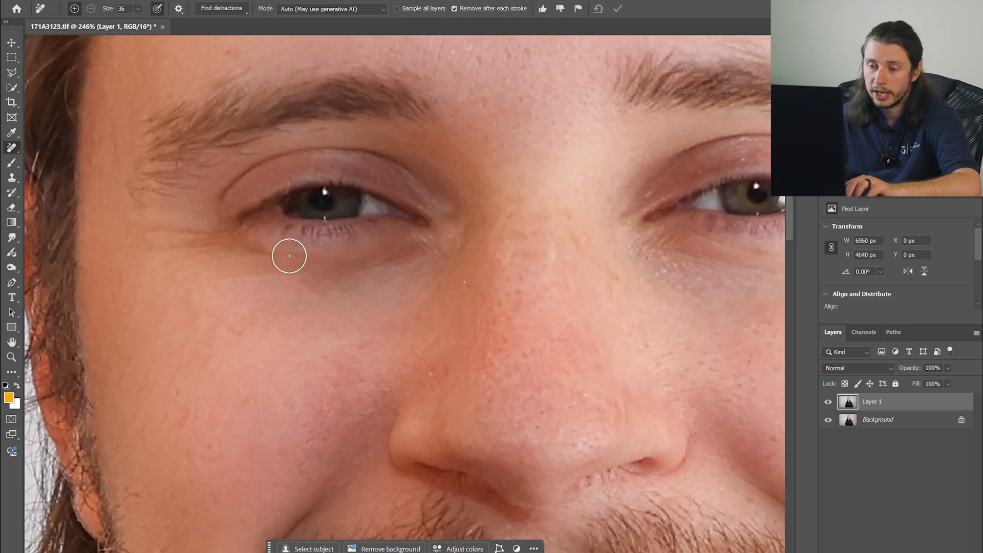
scroll(250, 262, "right", 3)
scroll(162, 274, "right", 2)
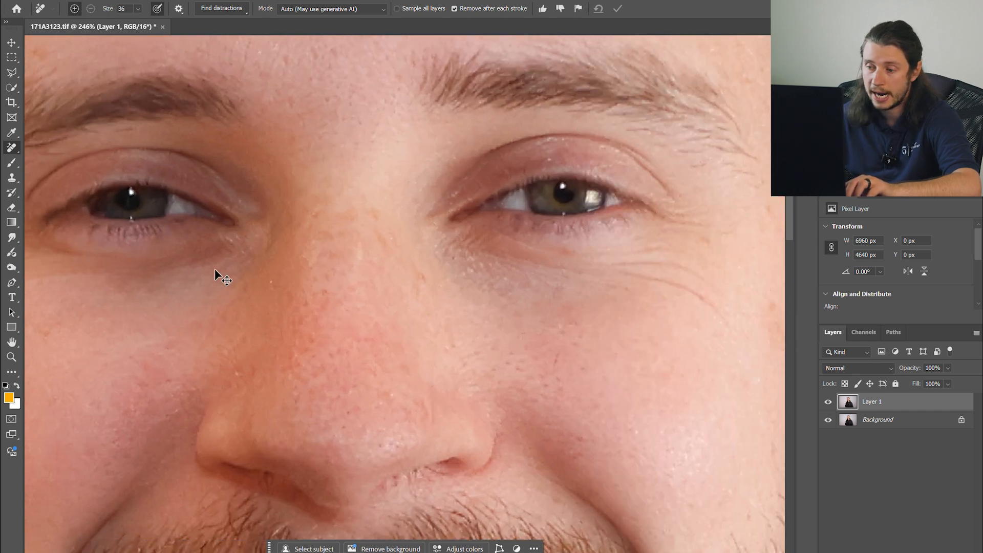
left_click_drag(620, 263, 608, 260)
scroll(533, 257, "down", 2)
scroll(517, 225, "right", 3)
scroll(463, 200, "up", 2)
scroll(464, 200, "up", 2)
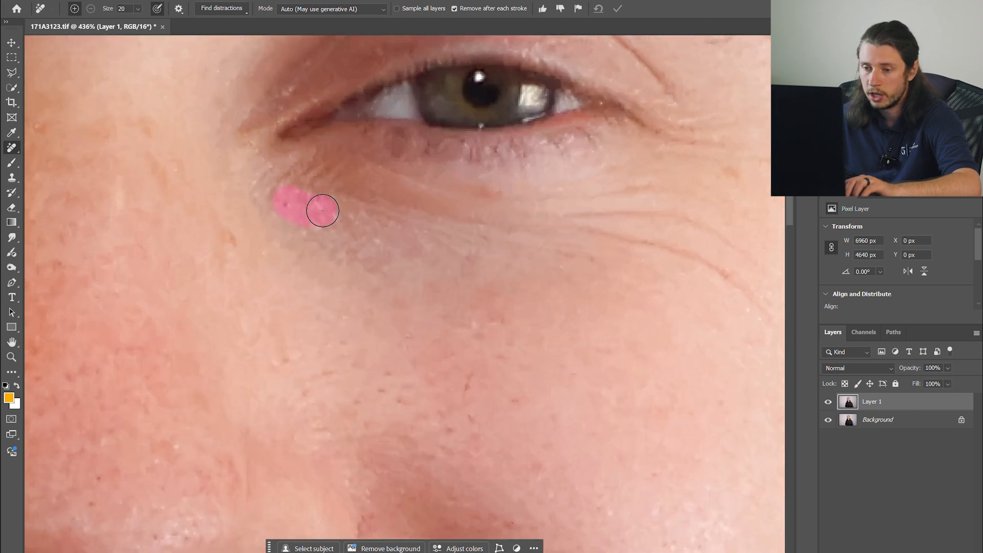
left_click(466, 381)
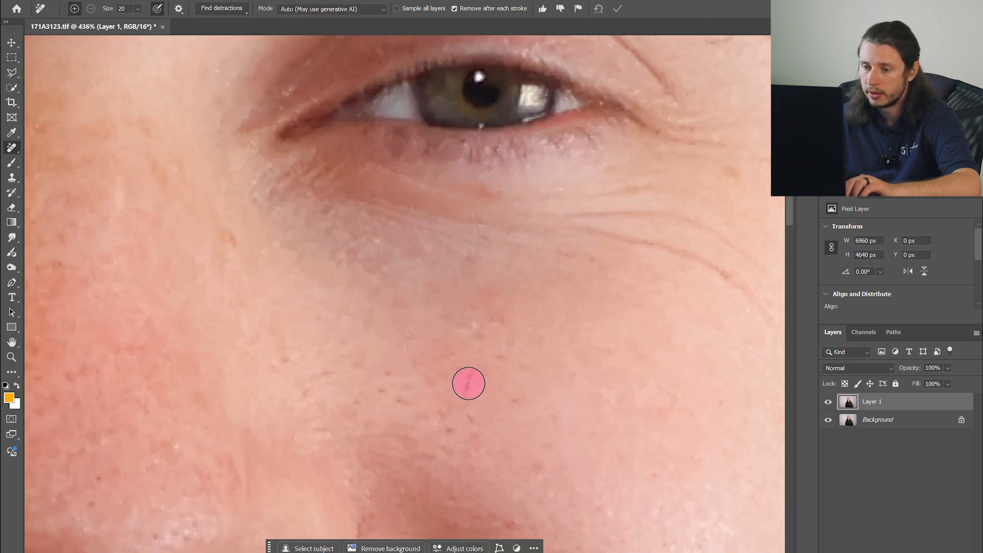
scroll(525, 239, "down", 7)
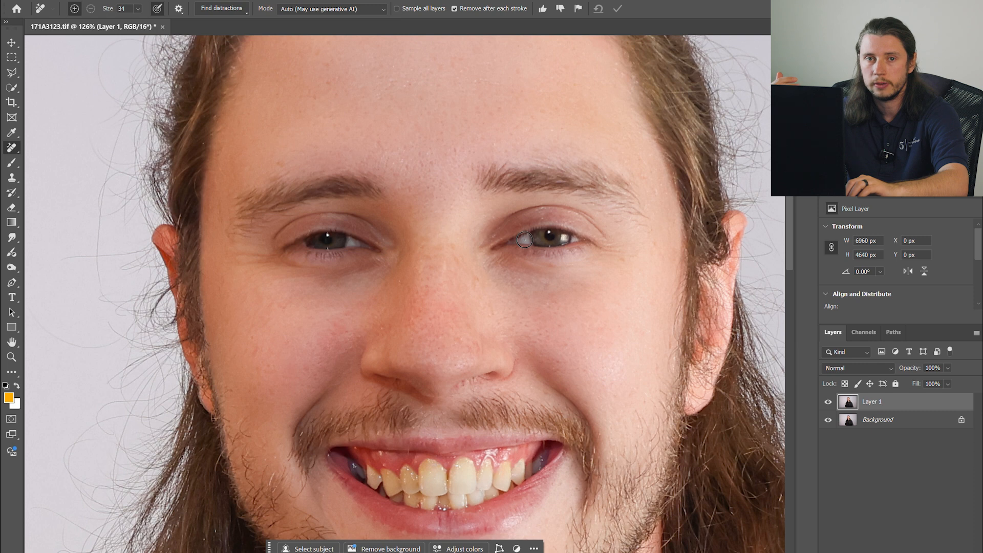
- Paint over the area under the first eye with a soft round History Brush at 35% opacity, size 63
left_click(14, 192)
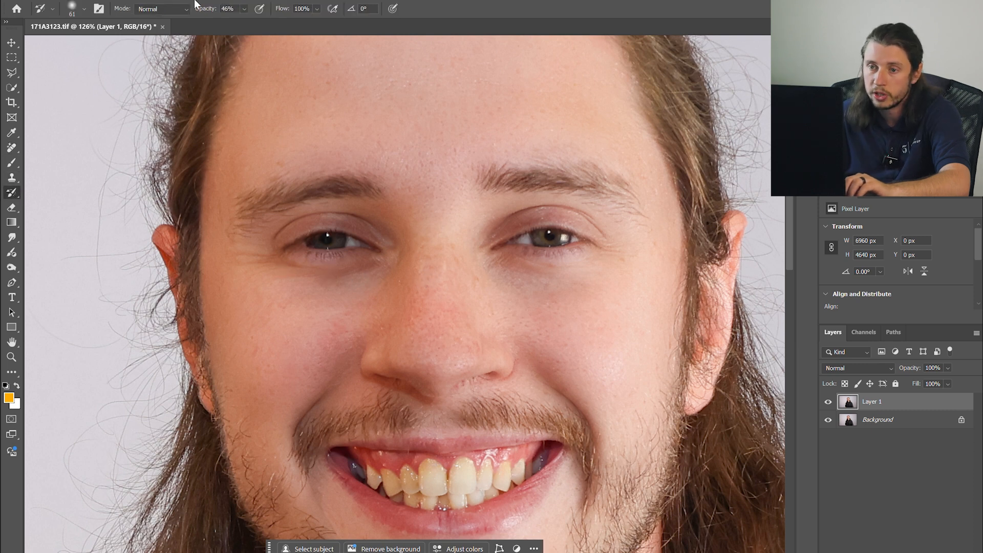
left_click(75, 9)
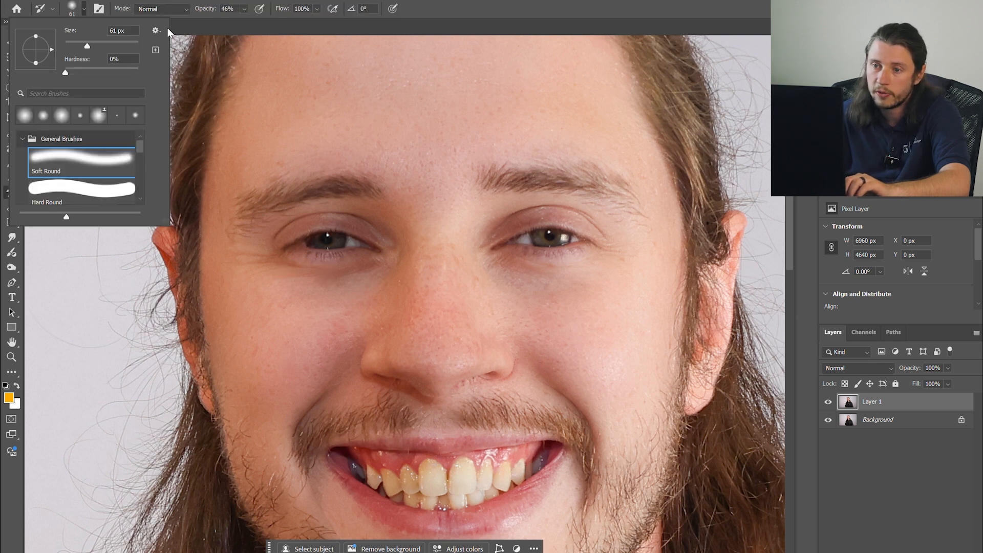
left_click(245, 9)
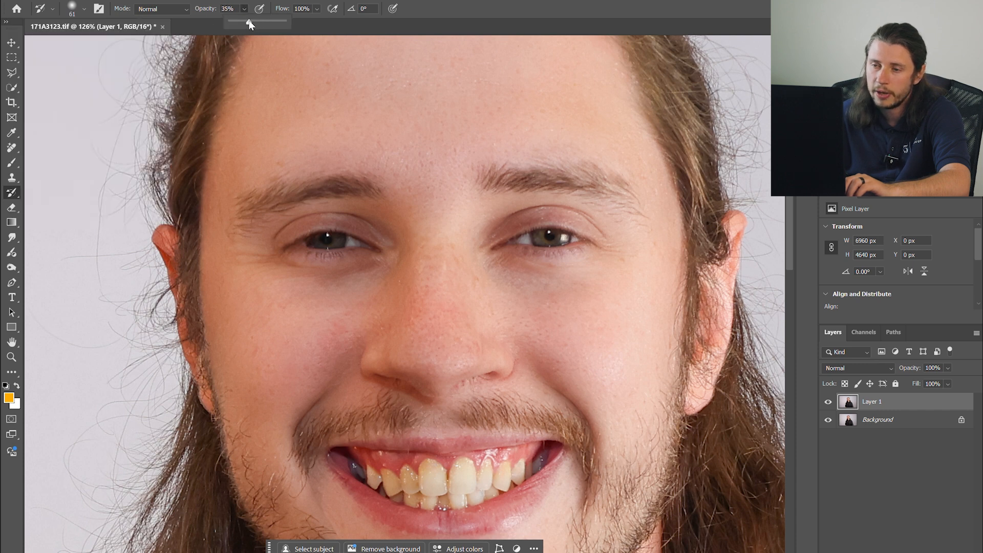
right_click(347, 281, "alt")
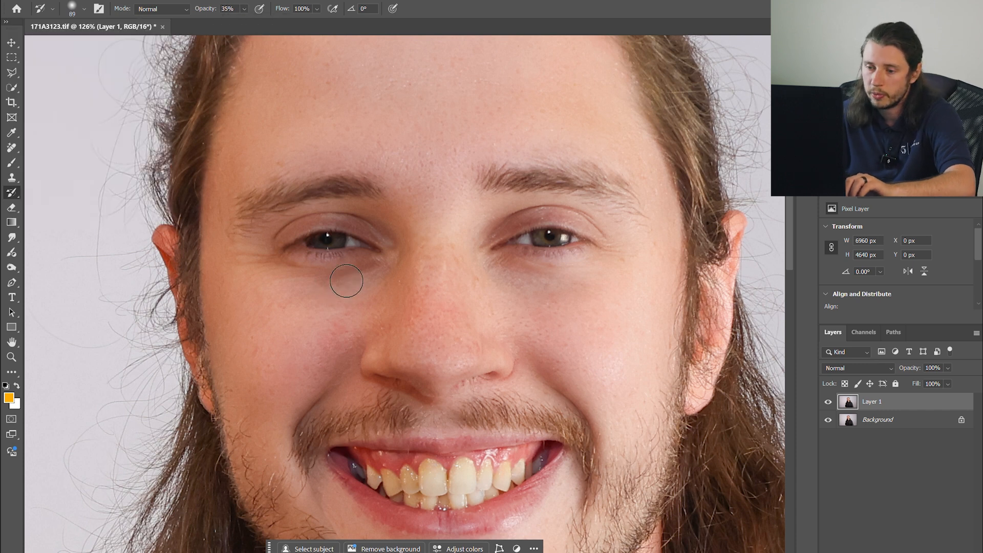
scroll(294, 277, "up", 4)
right_click(412, 271, "alt")
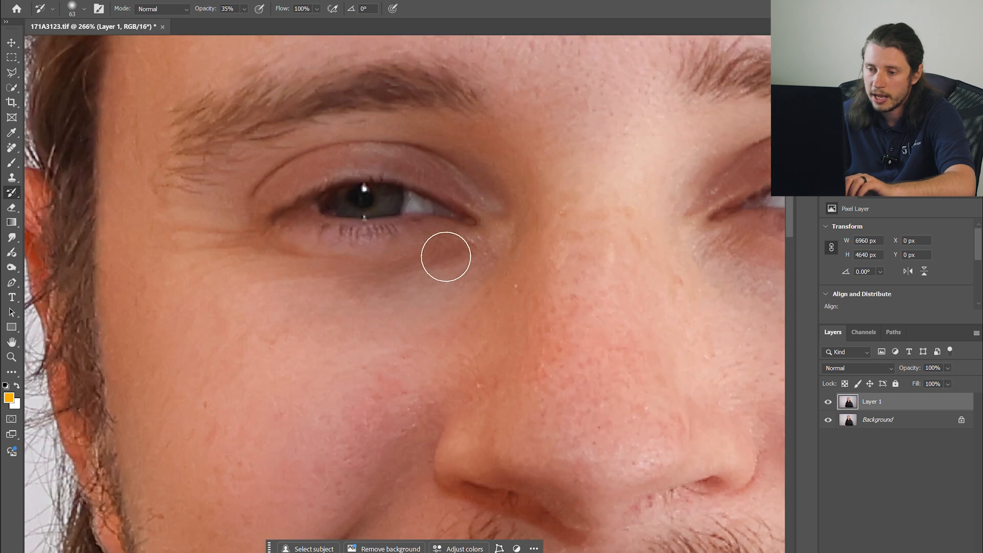
mouse_move(445, 257)
left_mouse_down()
mouse_move(300, 267)
mouse_move(235, 257)
mouse_move(349, 275)
mouse_move(325, 291)
mouse_move(229, 294)
mouse_move(430, 278)
left_mouse_up()
scroll(409, 281, "down", 5)
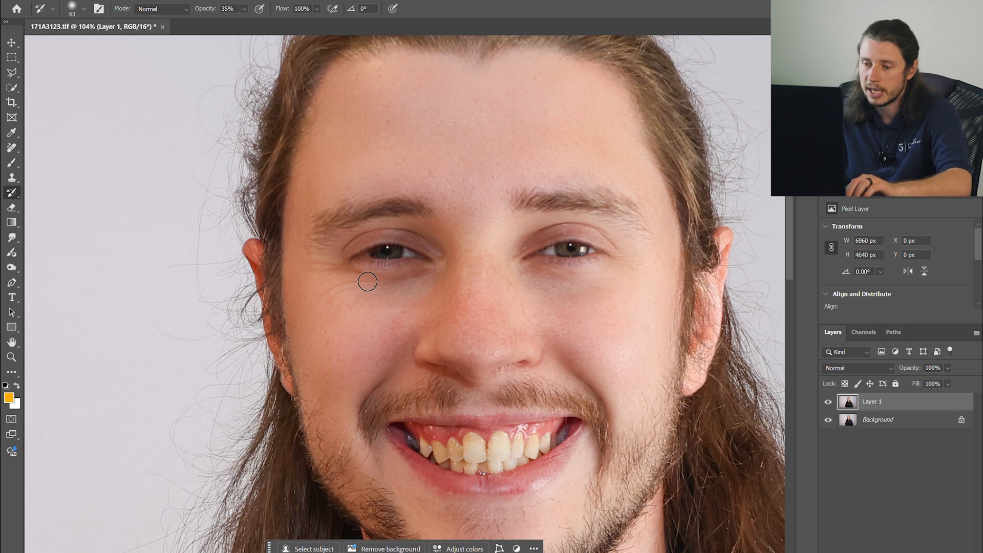
- Clone the eye onto the forehead with the Clone Stamp tool, then undo it
scroll(630, 286, "up", 2)
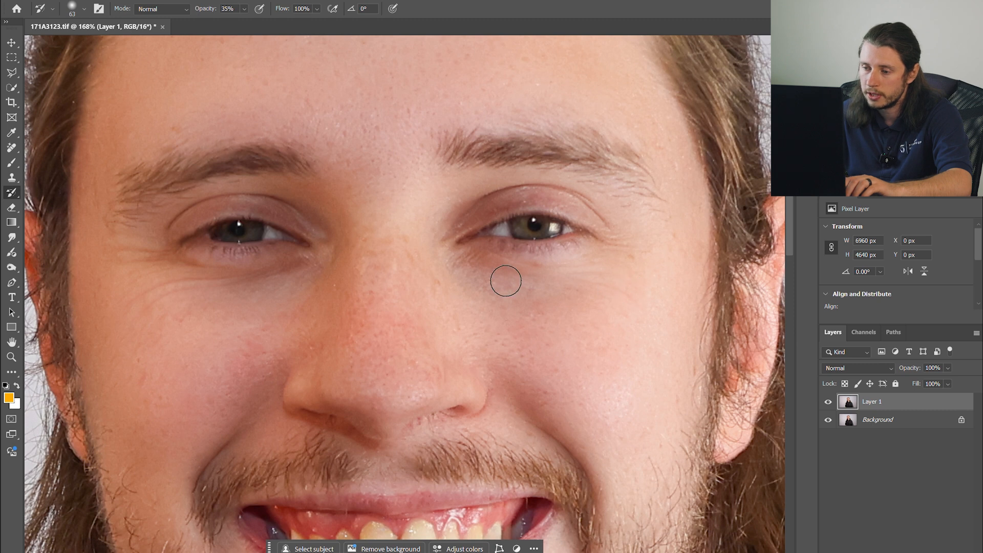
scroll(647, 306, "down", 3)
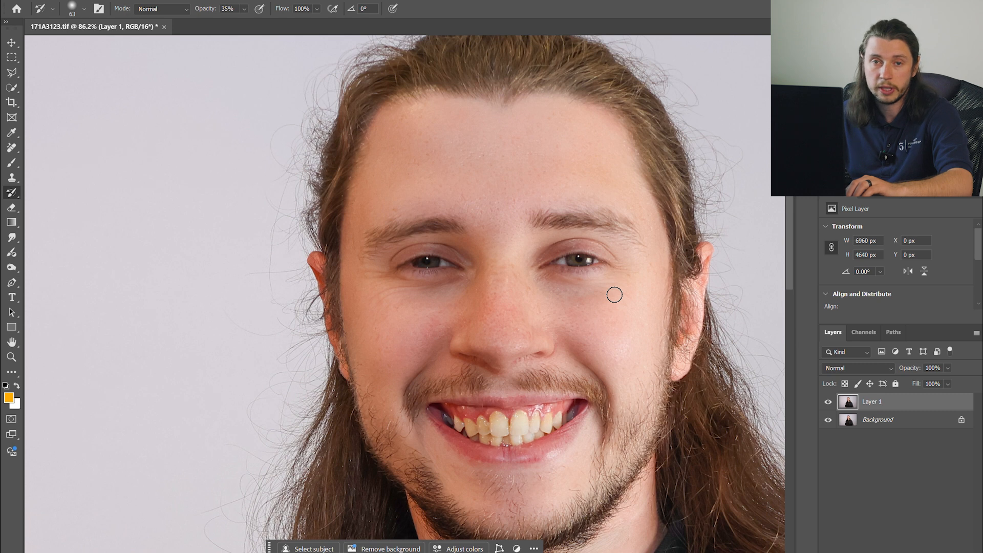
scroll(614, 294, "down", 2)
left_click(18, 176)
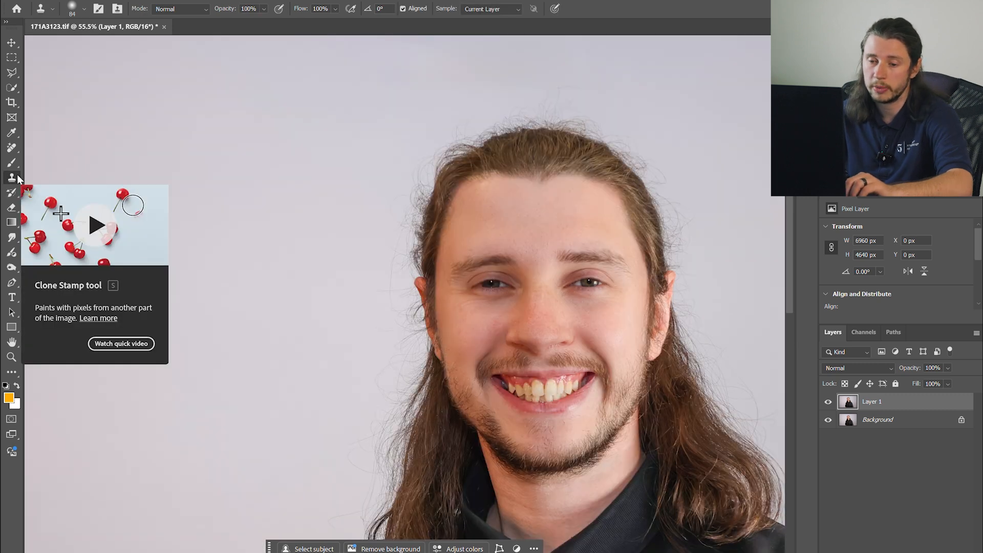
scroll(428, 96, "down", 2)
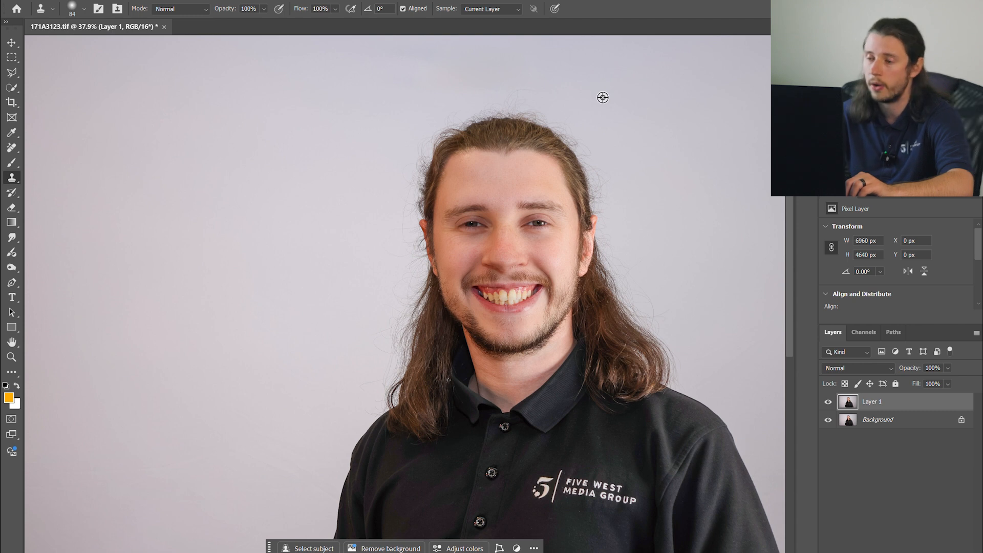
left_click(14, 149)
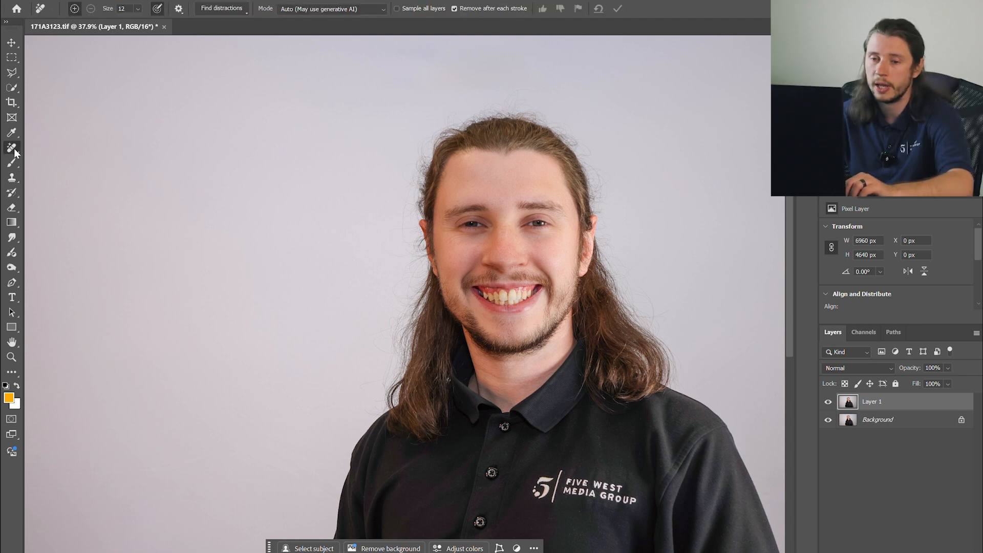
right_click(14, 149)
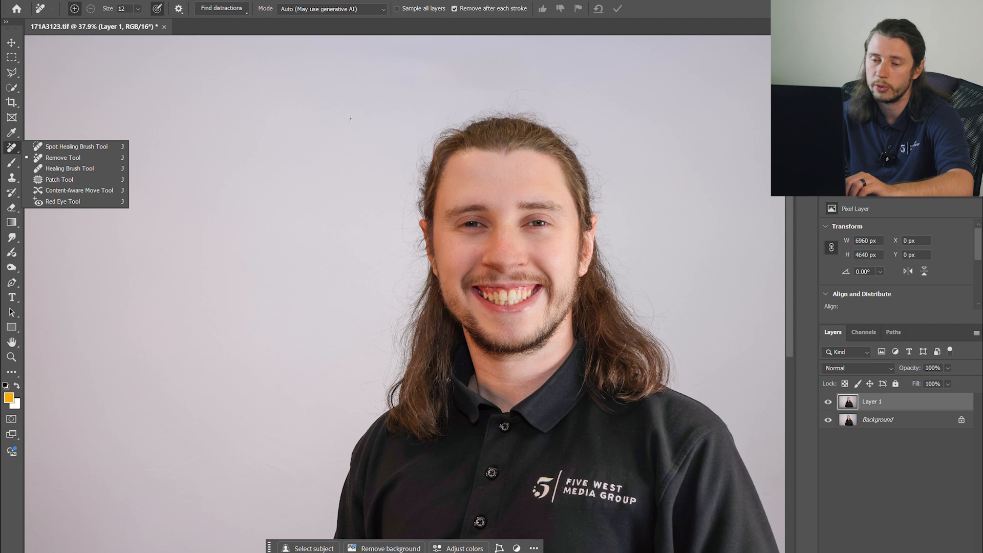
left_click(12, 177)
scroll(573, 77, "up", 3)
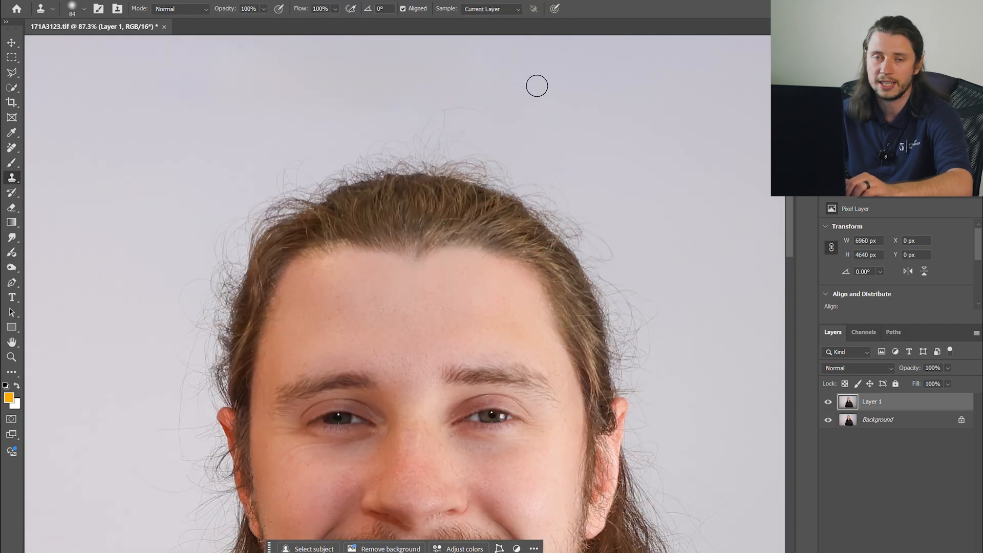
scroll(574, 121, "down", 3)
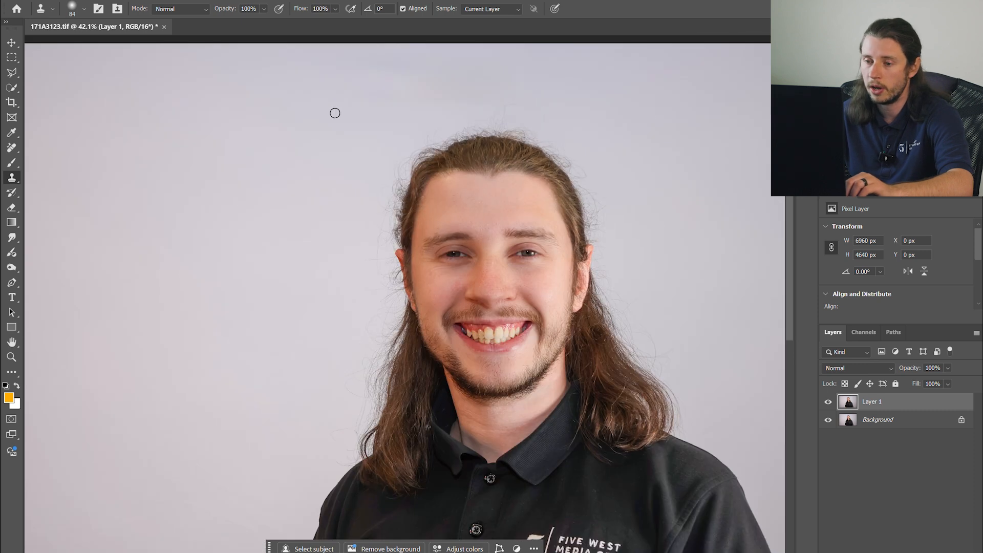
scroll(380, 190, "up", 3)
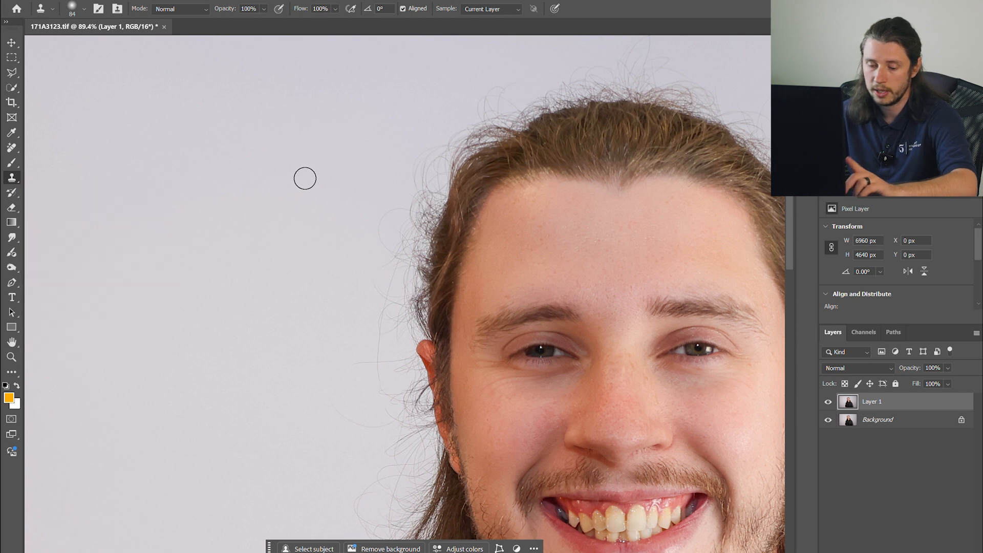
key("alt")
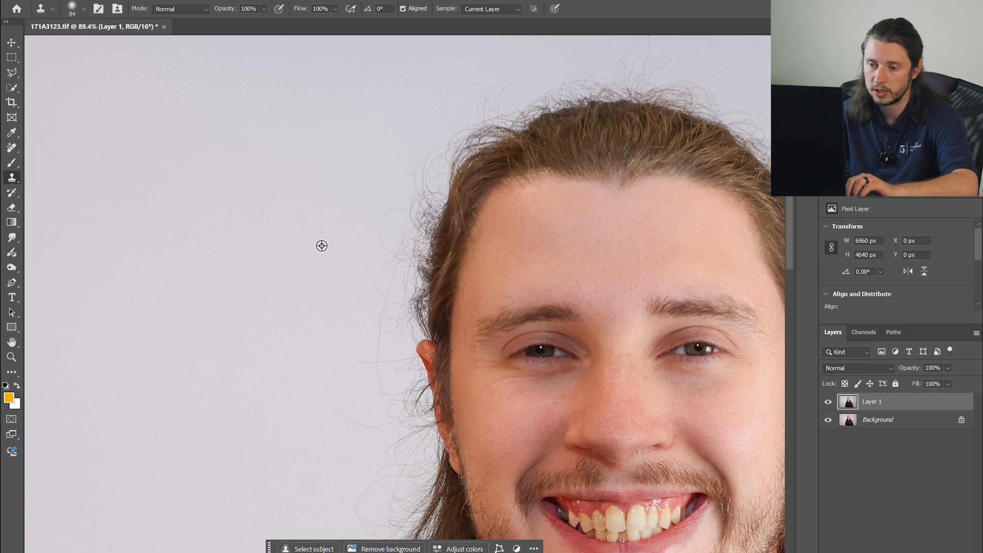
left_click(268, 251, "alt")
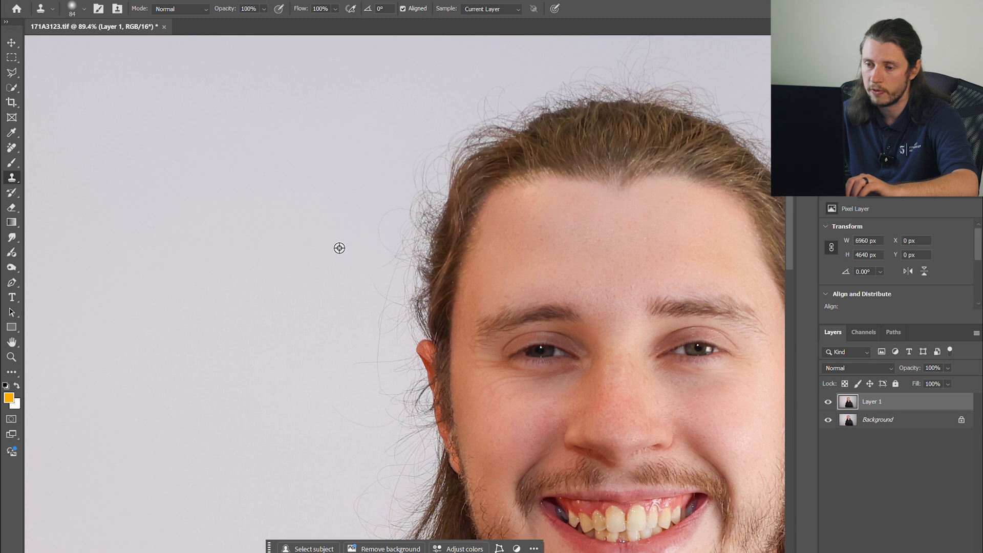
left_click(541, 352, "alt")
left_click_drag(609, 254, 645, 262)
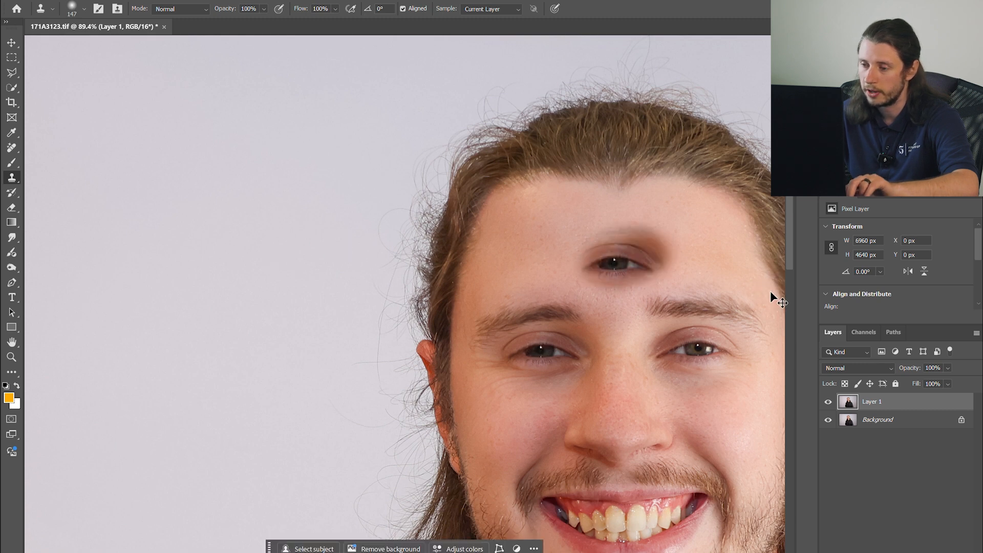
key("ctrl+z")
- Sample the backdrop and clone over the stray hairs above the head with a size 131 Clone Stamp, undoing the side stroke
left_click(287, 220, "alt")
left_click_drag(291, 220, 301, 221)
mouse_move(390, 229)
left_mouse_down()
mouse_move(407, 196)
mouse_move(407, 225)
mouse_move(439, 159)
mouse_move(435, 146)
mouse_move(479, 116)
left_mouse_up()
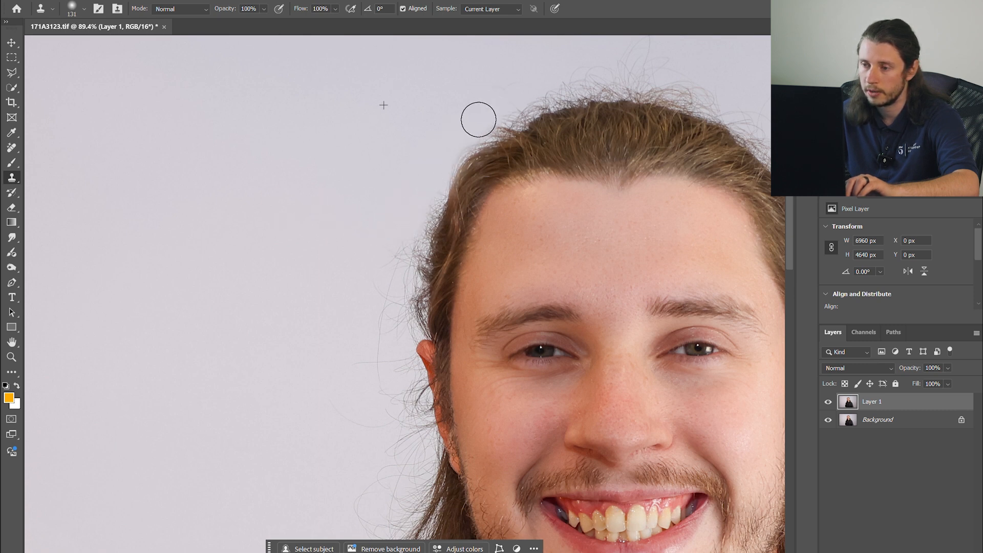
left_click_drag(479, 115, 489, 110)
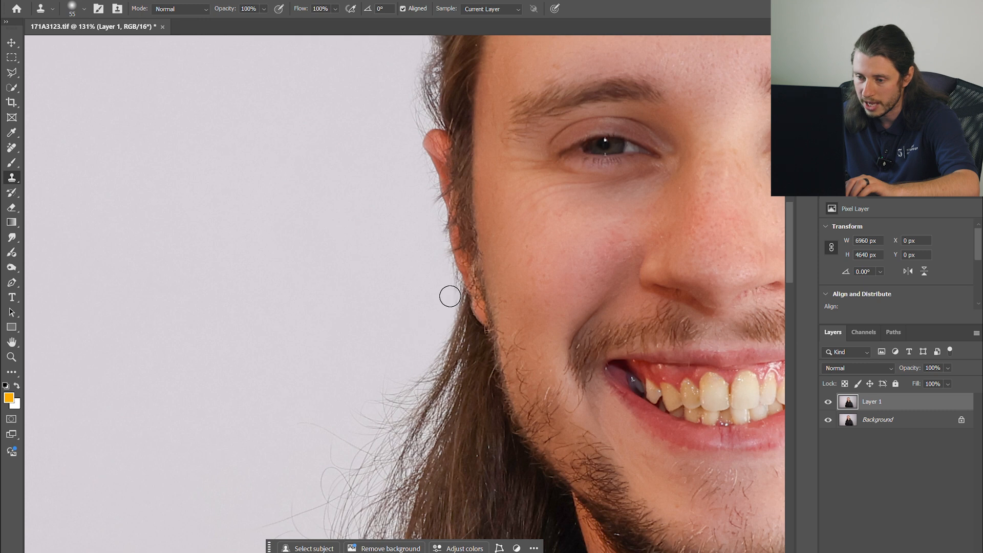
mouse_move(450, 296)
left_mouse_down()
mouse_move(404, 520)
mouse_move(390, 528)
left_mouse_up()
key("ctrl+z")
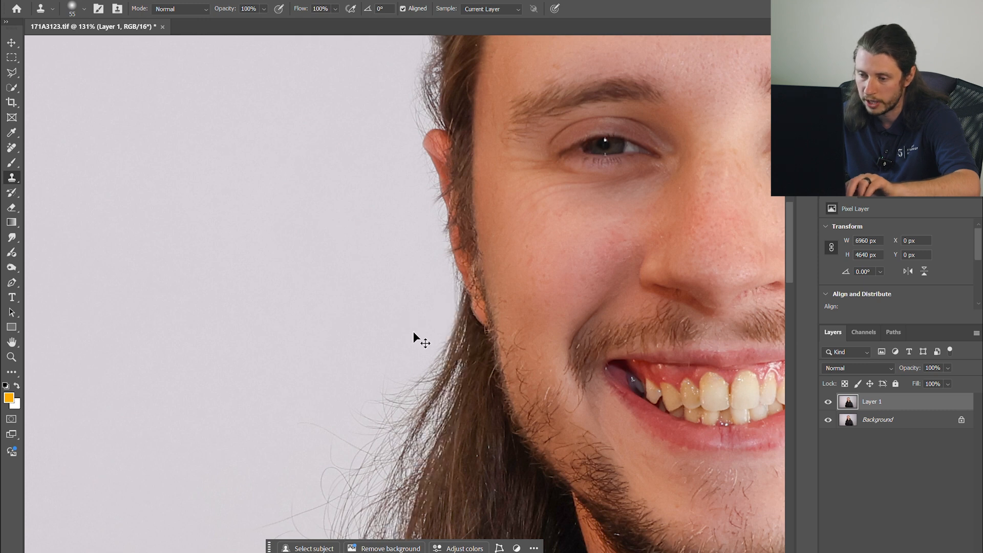
- Resample the backdrop and clone away the stray hairs beside the cheek with a size 55 brush
scroll(360, 291, "down", 5)
left_click_drag(310, 224, 337, 225)
mouse_move(316, 283)
left_mouse_down()
mouse_move(261, 292)
mouse_move(342, 303)
mouse_move(340, 292)
mouse_move(389, 262)
mouse_move(414, 165)
mouse_move(336, 336)
mouse_move(282, 342)
mouse_move(237, 454)
mouse_move(320, 416)
mouse_move(274, 511)
left_mouse_up()
- Clone the backdrop over flyaway hairs beside the long hair near the jaw with a 62 px, 2% hardness brush
scroll(282, 342, "down", 1)
scroll(282, 342, "down", 2)
scroll(278, 398, "up", 4)
scroll(358, 143, "down", 6)
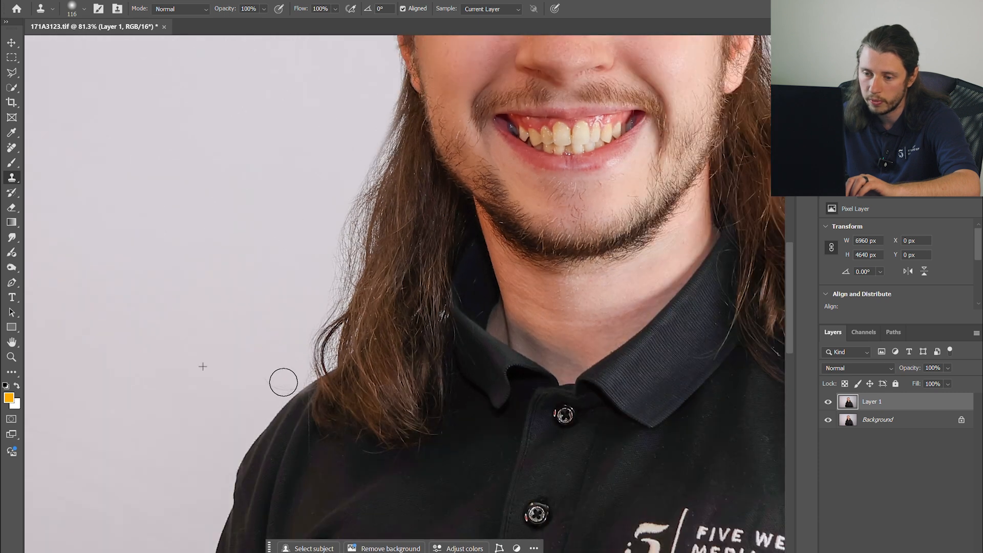
scroll(257, 333, "down", 5)
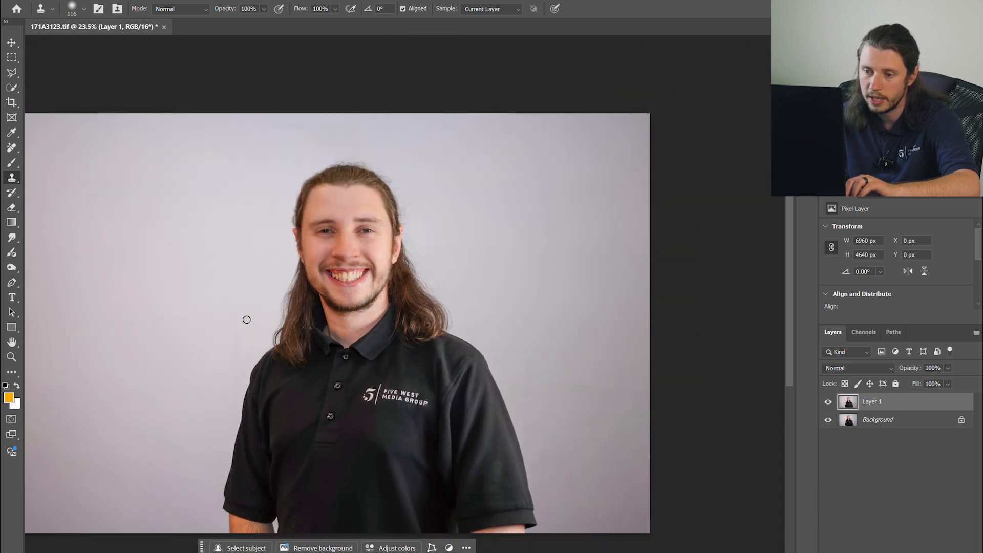
scroll(241, 296, "up", 4)
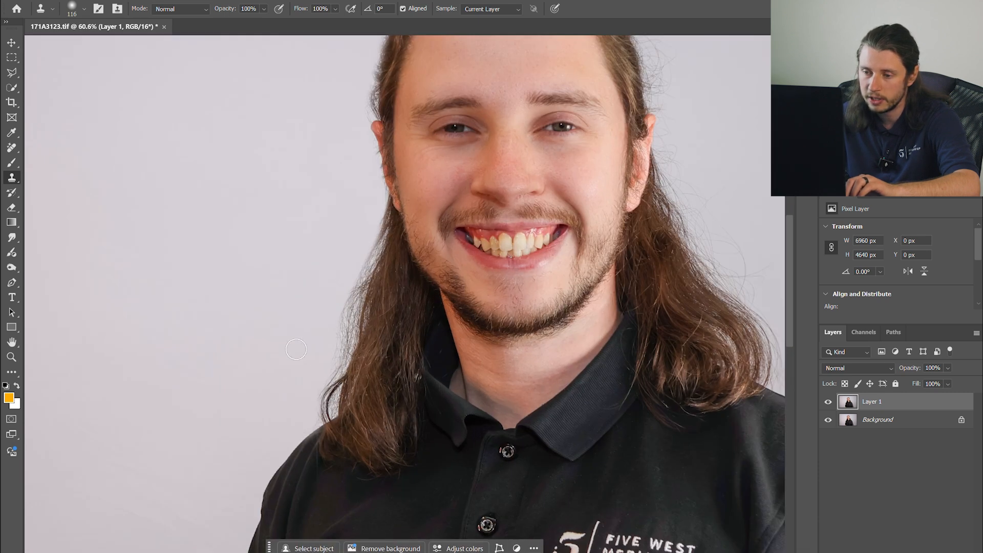
scroll(316, 291, "up", 2)
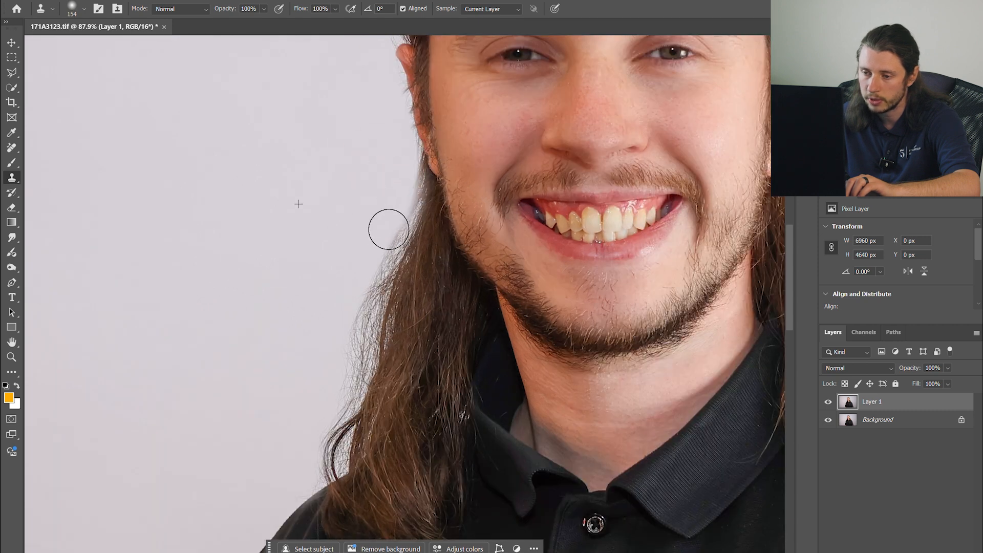
mouse_move(351, 318)
left_mouse_down()
mouse_move(381, 222)
mouse_move(364, 277)
mouse_move(385, 250)
left_mouse_up()
right_click(379, 250, "alt")
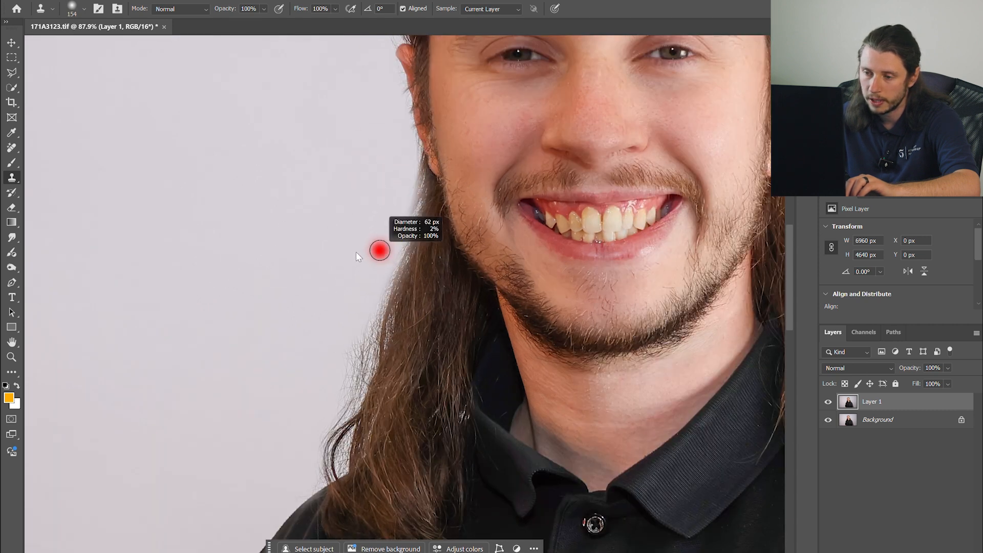
mouse_move(405, 156)
left_mouse_down()
mouse_move(398, 243)
mouse_move(393, 253)
mouse_move(403, 205)
mouse_move(357, 374)
mouse_move(327, 425)
mouse_move(354, 397)
mouse_move(370, 323)
left_mouse_up()
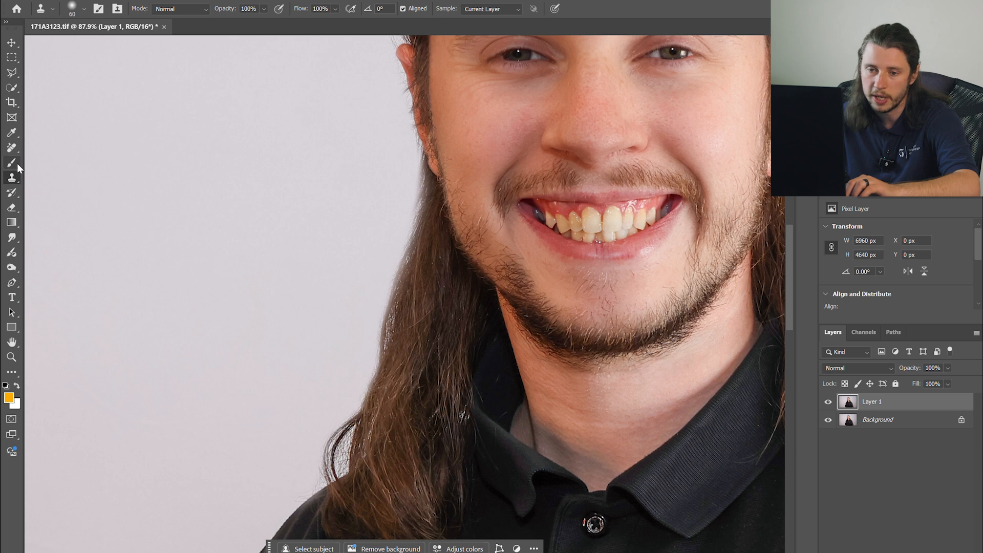
- Restore the hair edge beside the jaw with a Hard Round History Brush, size 63, at 35% opacity
left_click(15, 193)
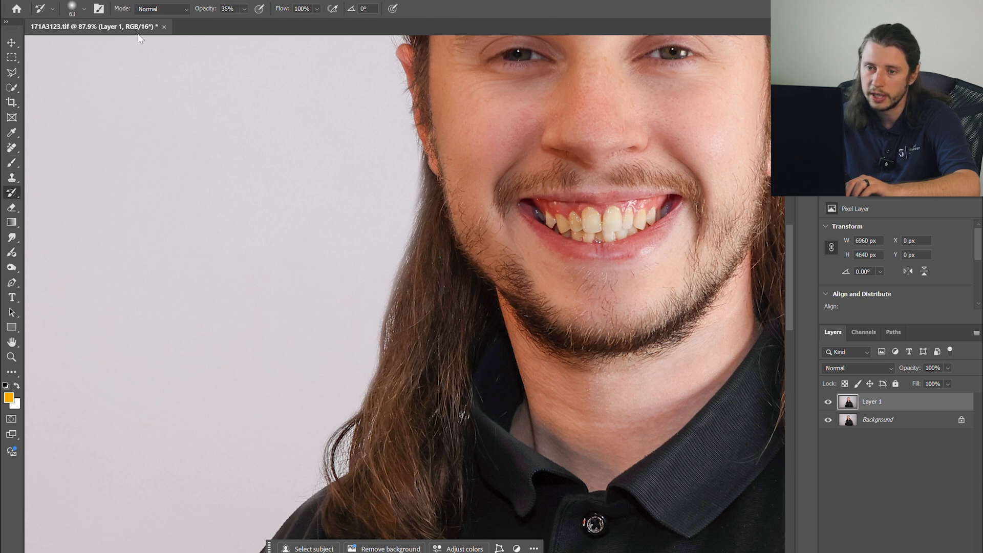
left_click(72, 7)
left_click(79, 190)
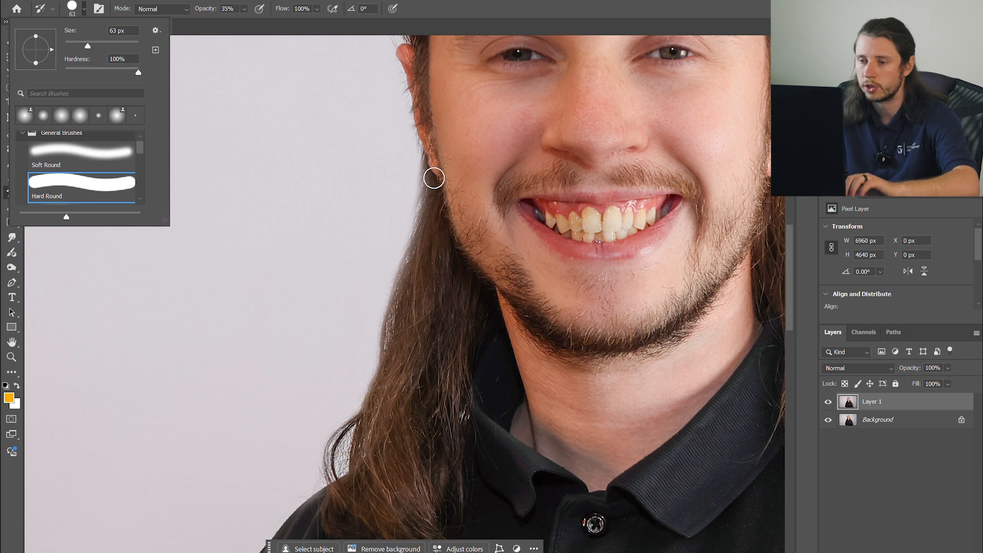
scroll(428, 186, "up", 4)
mouse_move(428, 143)
left_mouse_down()
mouse_move(415, 270)
mouse_move(388, 340)
left_mouse_up()
mouse_move(429, 219)
left_mouse_down()
mouse_move(373, 346)
mouse_move(358, 478)
left_mouse_up()
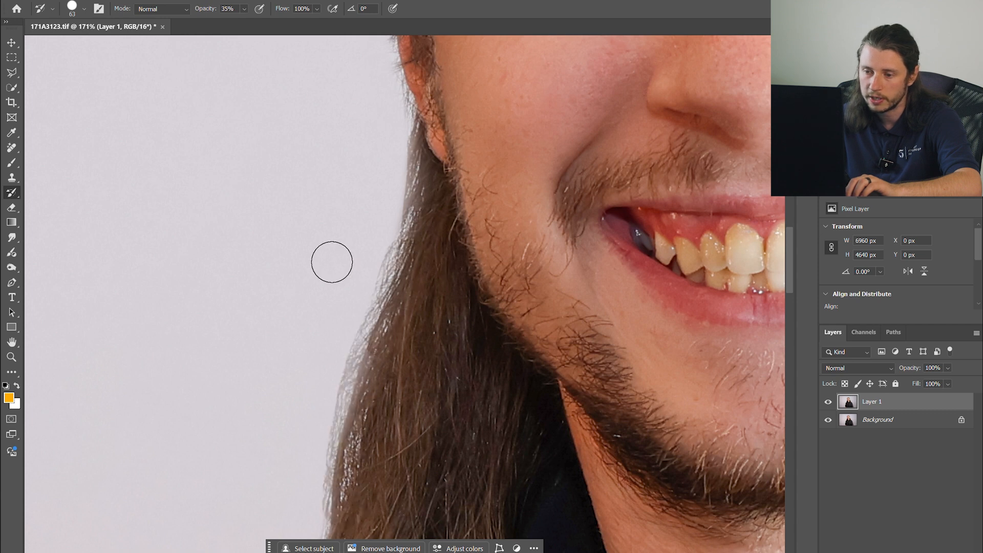
- Switch the History Brush to a Soft Round tip
scroll(408, 263, "up", 5)
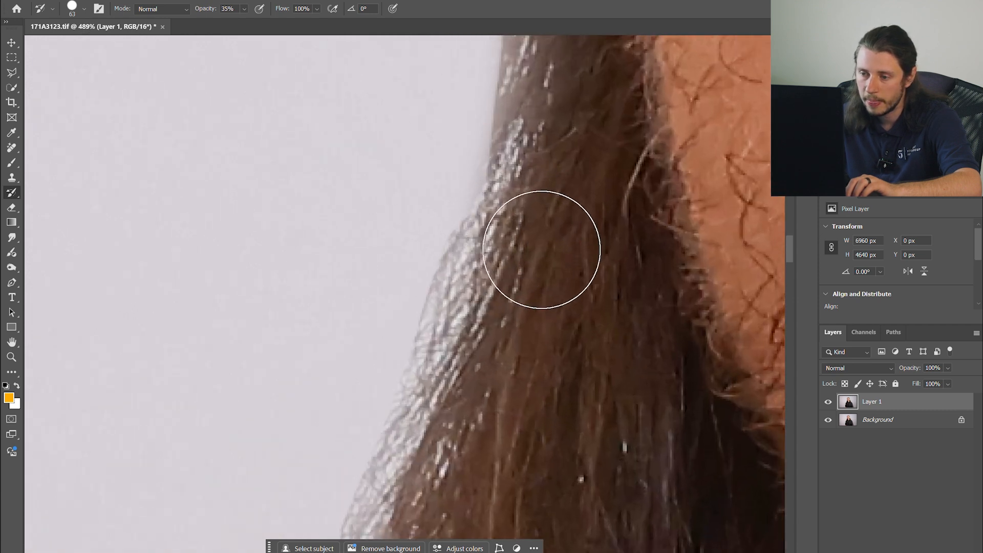
scroll(538, 247, "down", 3)
scroll(538, 251, "down", 4)
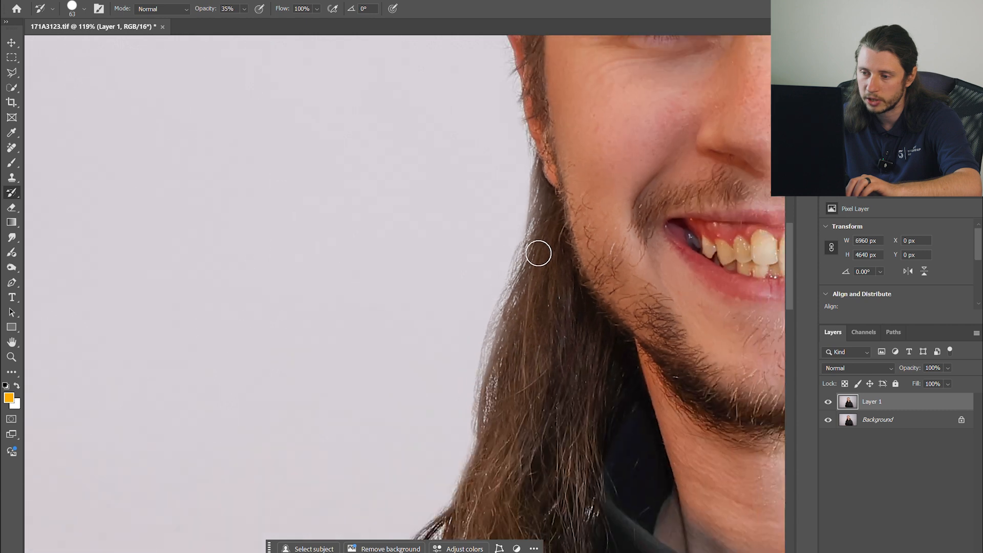
scroll(538, 253, "down", 1)
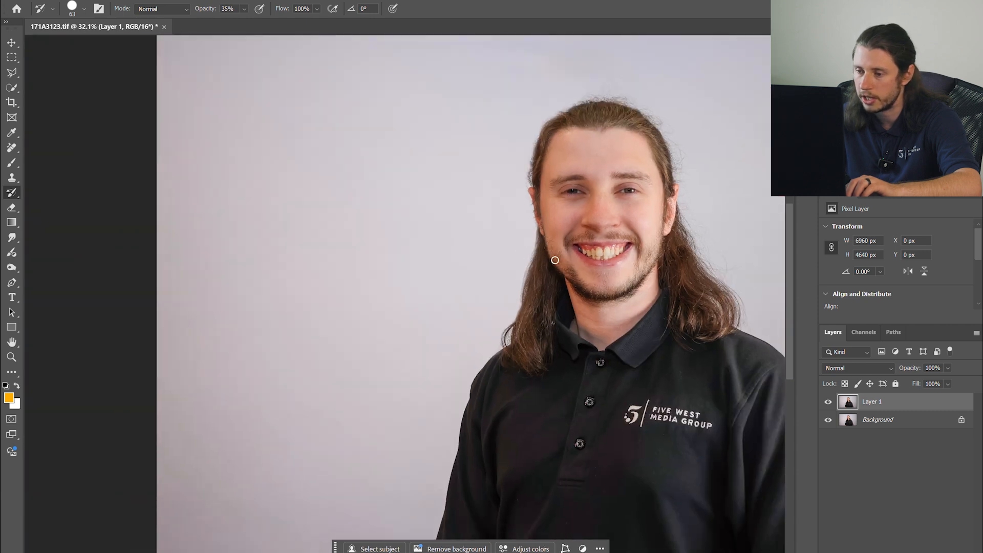
scroll(538, 266, "up", 6)
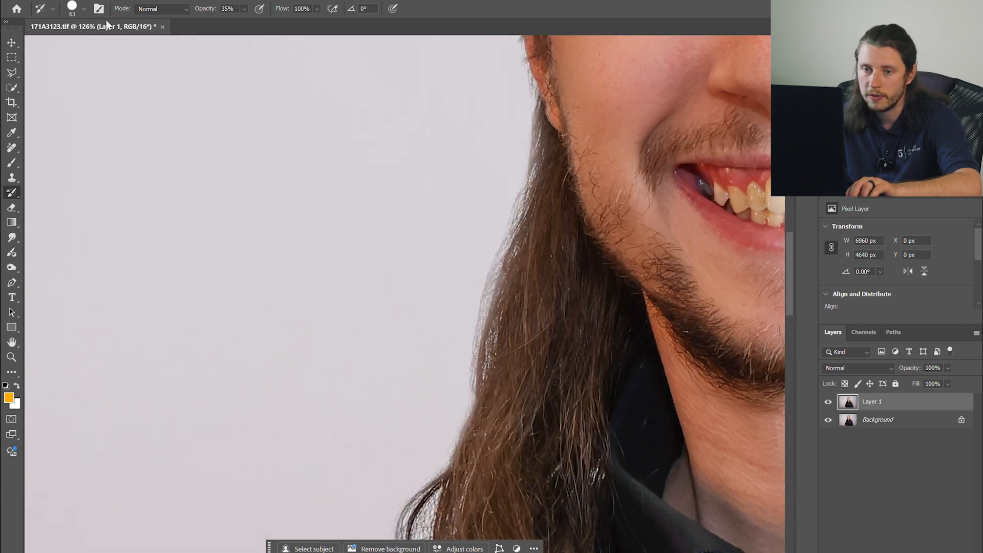
left_click(72, 9)
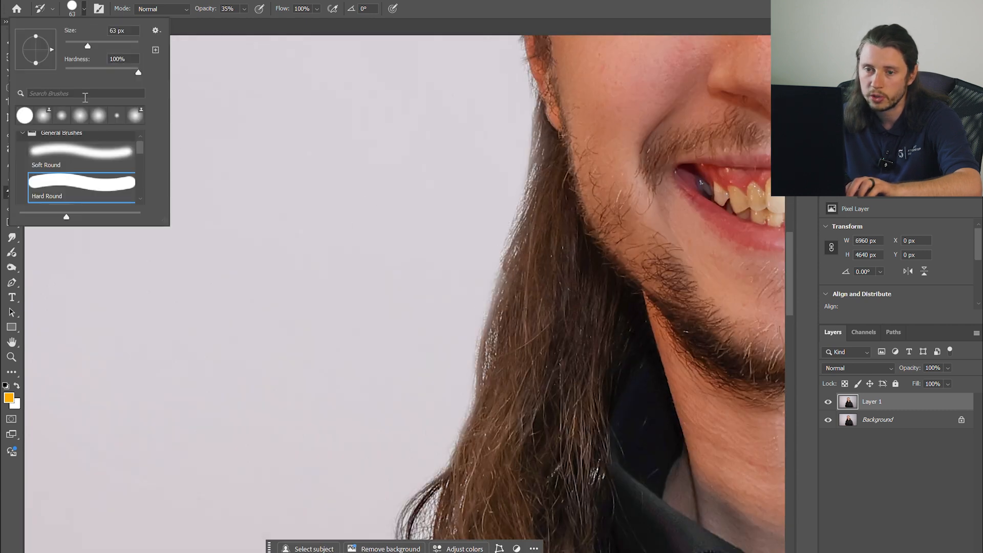
left_click(540, 160)
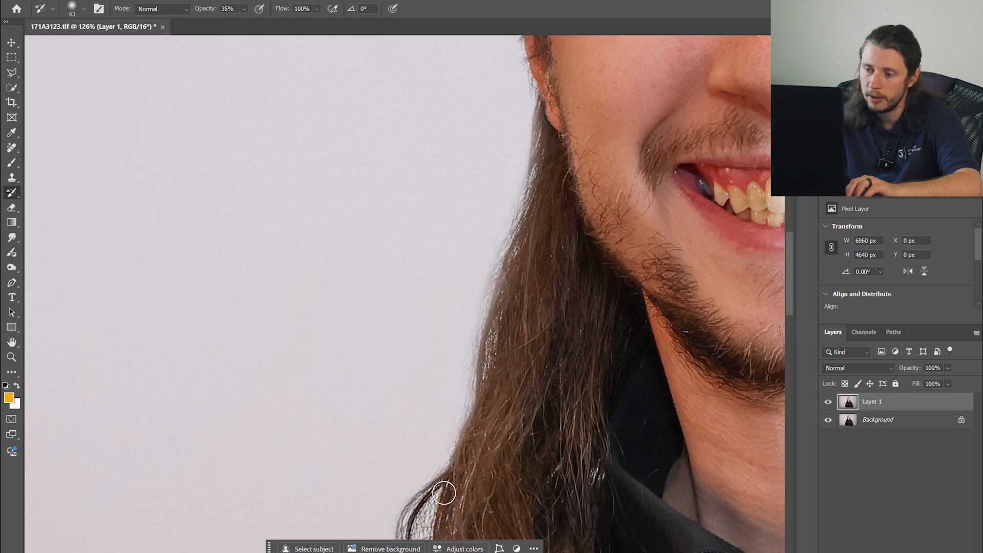
- Toggle Layer 1's visibility to compare the retouch with the original and inspect the hair above the head
scroll(576, 250, "down", 4)
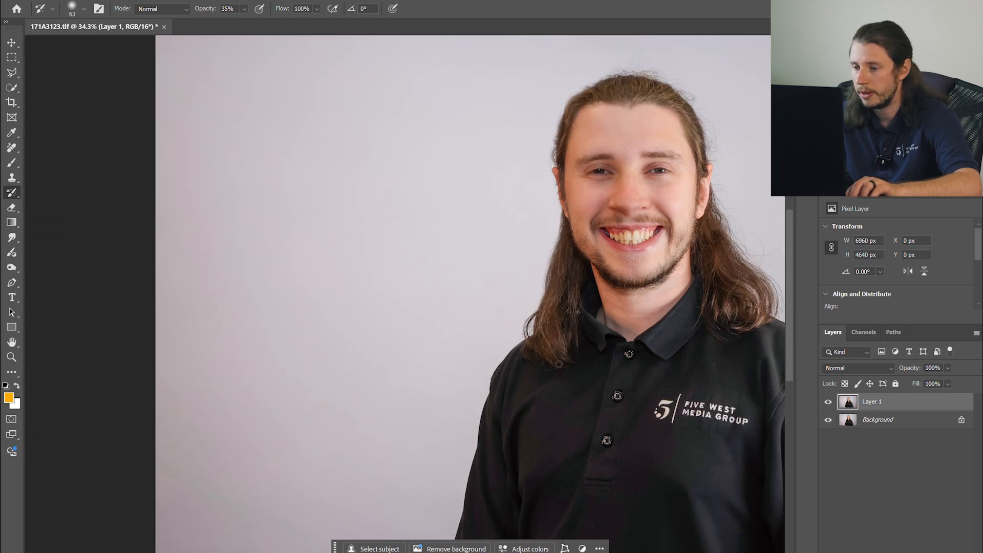
left_click(828, 403)
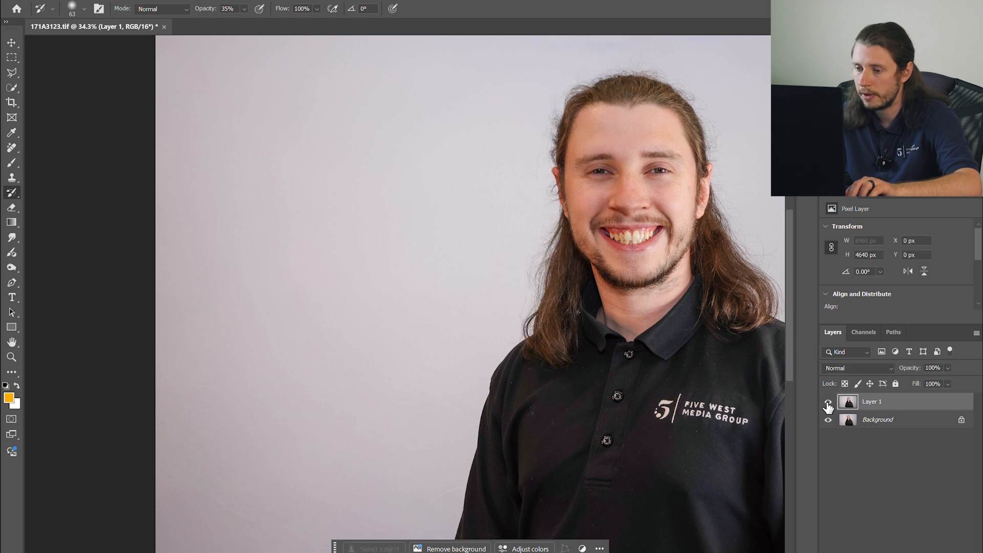
left_click(828, 403)
scroll(613, 77, "up", 4)
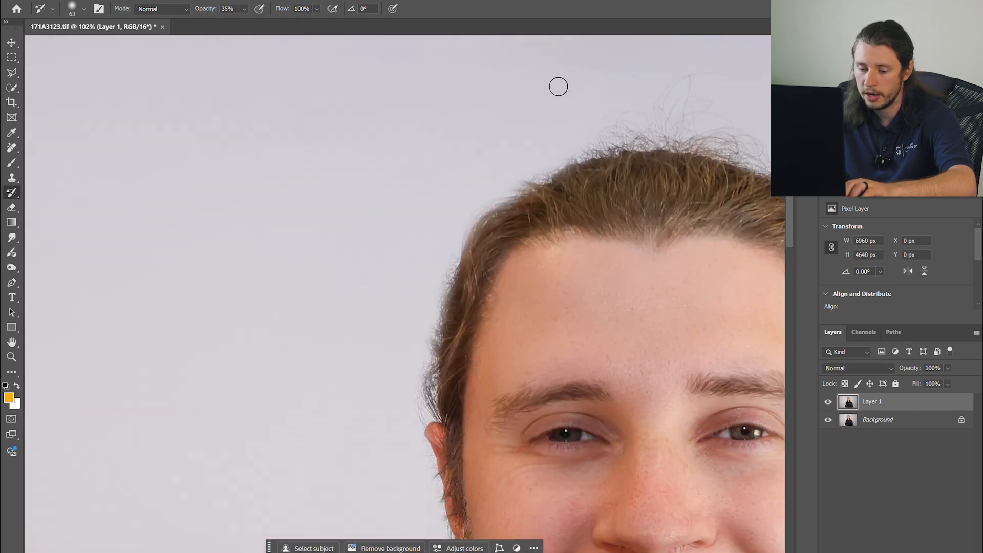
scroll(513, 84, "down", 3)
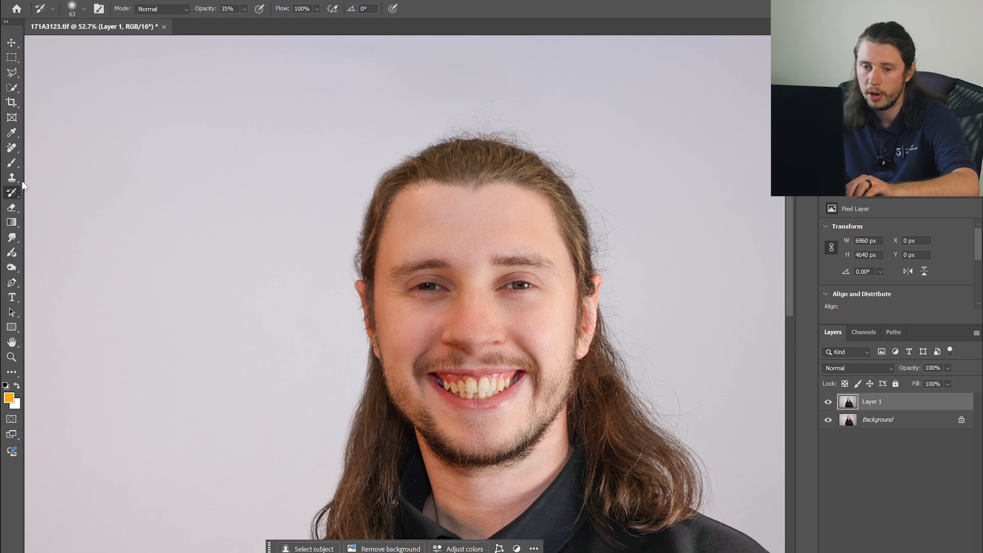
- Sample the backdrop with the Clone Stamp at size 115 and clone over stray hairs above the head
left_click(12, 177)
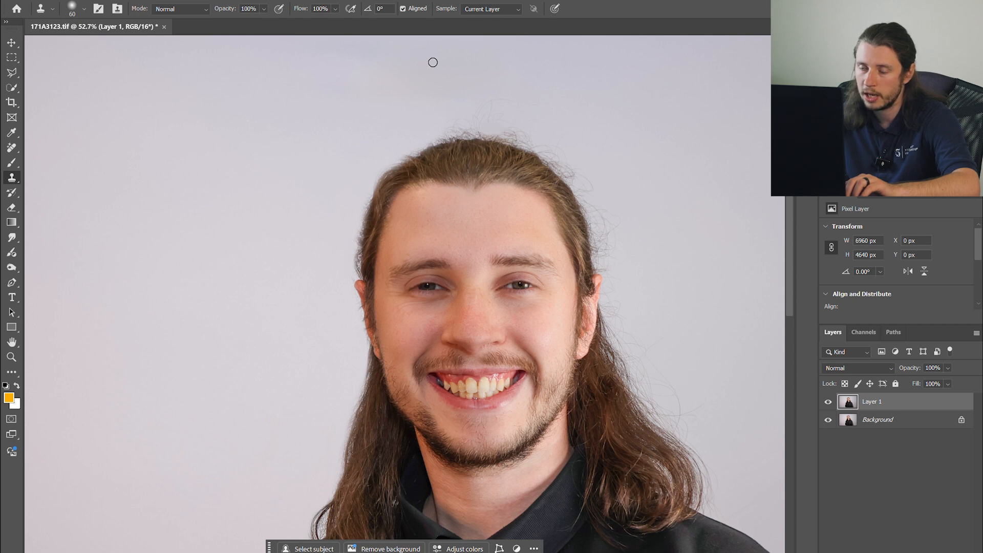
scroll(421, 107, "up", 2)
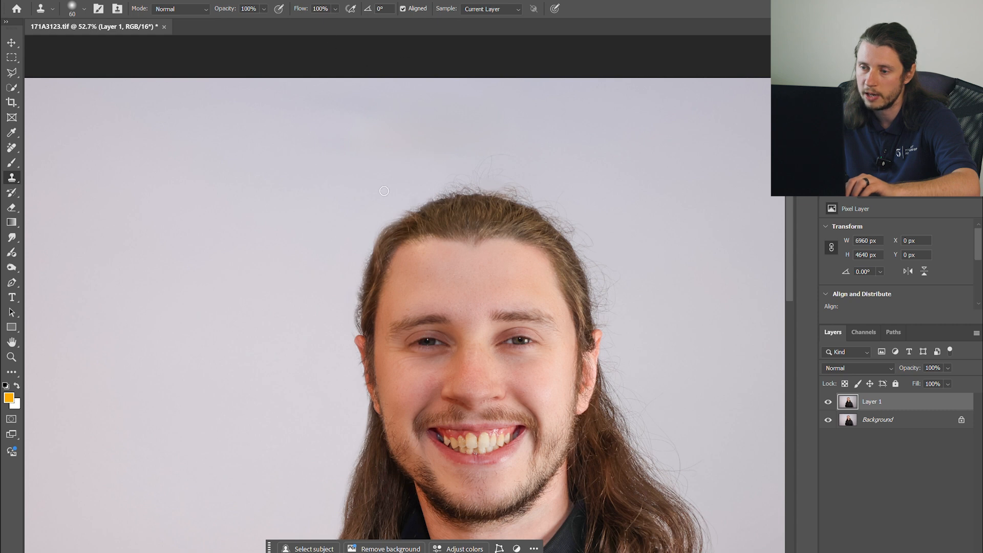
scroll(474, 162, "up", 2)
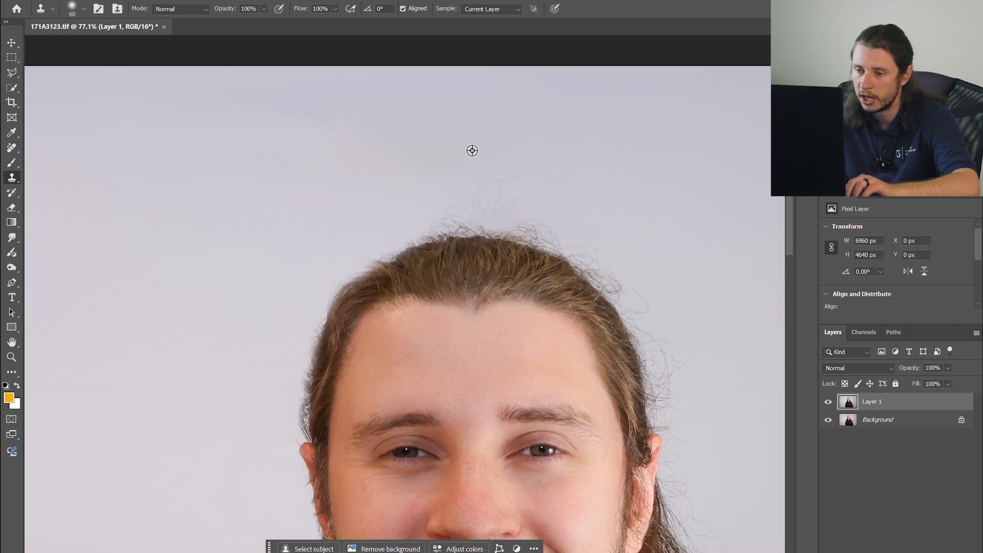
left_click_drag(425, 161, 439, 165)
scroll(219, 197, "down", 7)
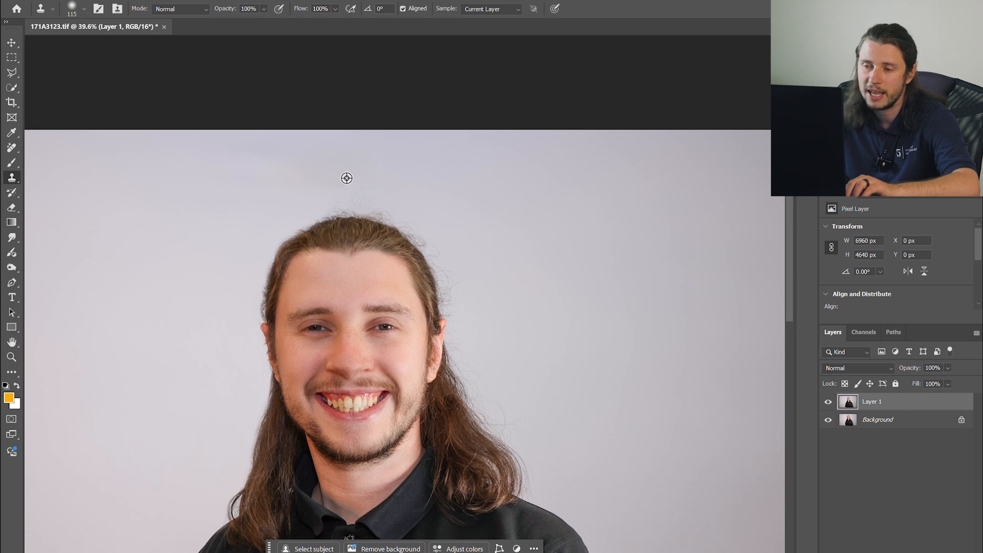
scroll(347, 178, "up", 4)
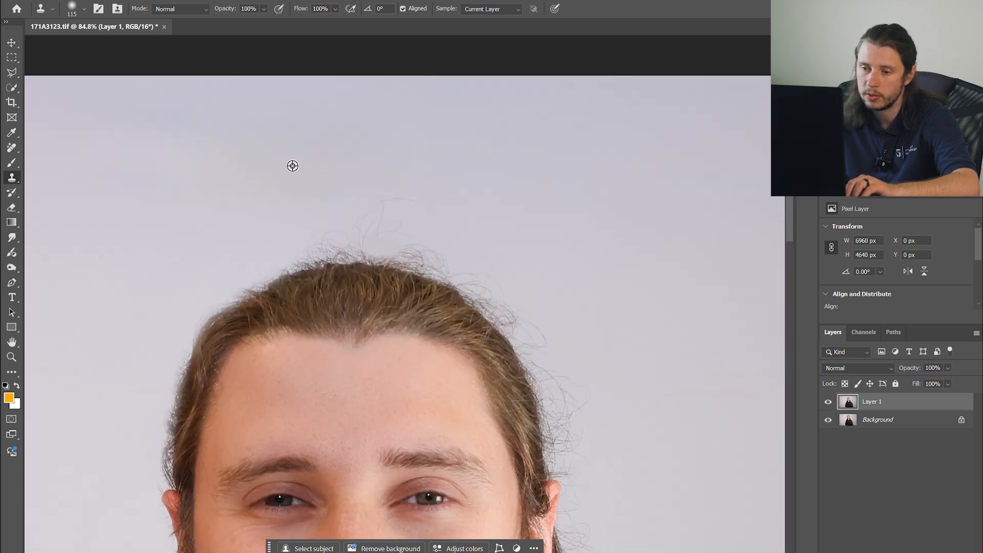
mouse_move(302, 246)
left_mouse_down()
mouse_move(342, 237)
mouse_move(384, 198)
mouse_move(367, 223)
mouse_move(277, 237)
mouse_move(292, 217)
mouse_move(256, 221)
mouse_move(326, 201)
left_mouse_up()
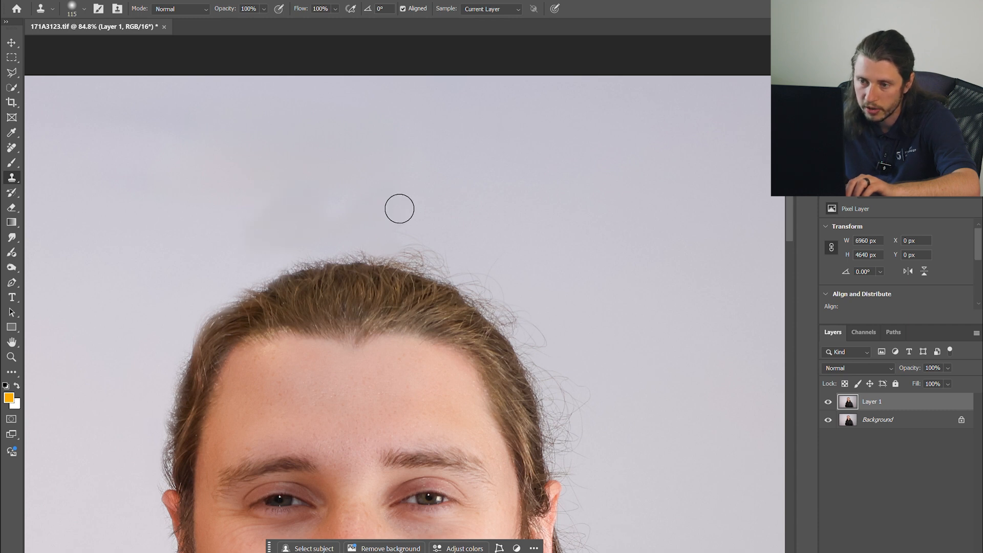
- Resample the backdrop and clone over flyaway hairs at the crown with a size 36 brush
scroll(390, 220, "down", 5)
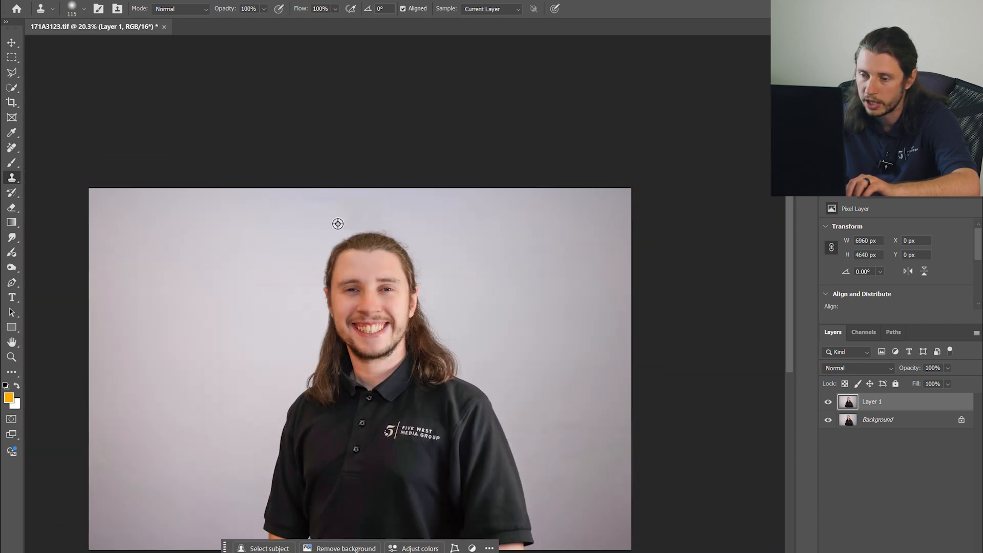
scroll(393, 230, "up", 6)
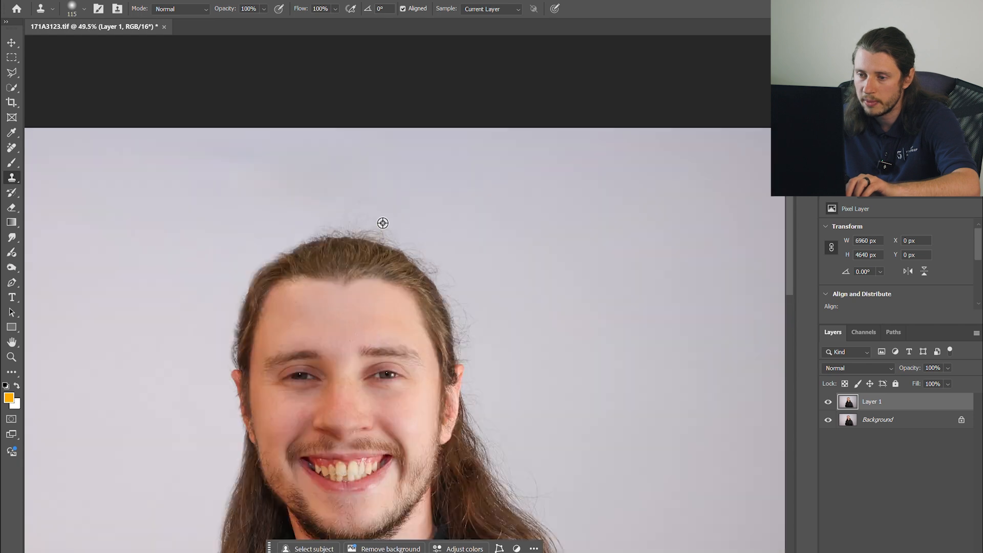
left_click(331, 150, "alt")
left_click_drag(364, 180, 335, 187)
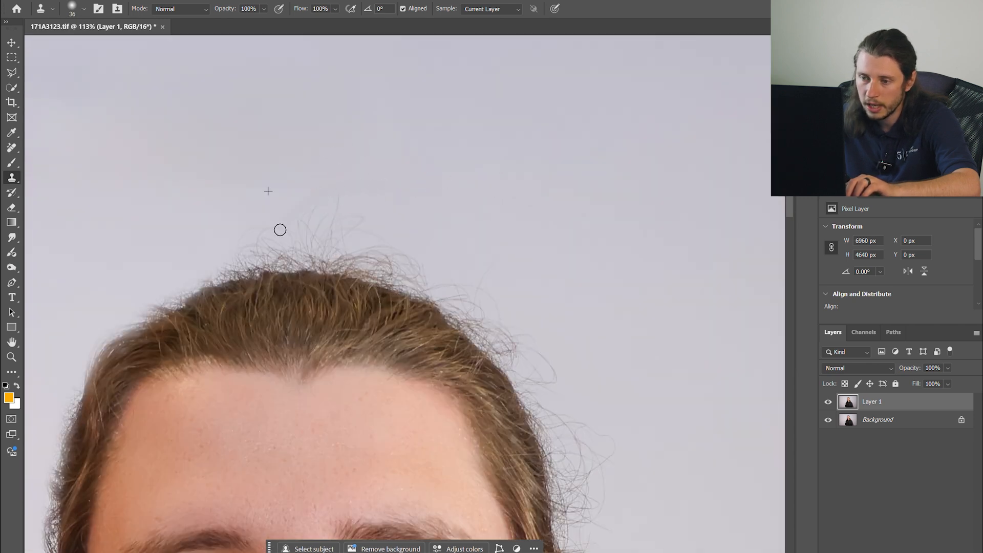
- Paint over the flyaway hairs above the head with the Remove Tool at size 117
scroll(315, 191, "down", 2)
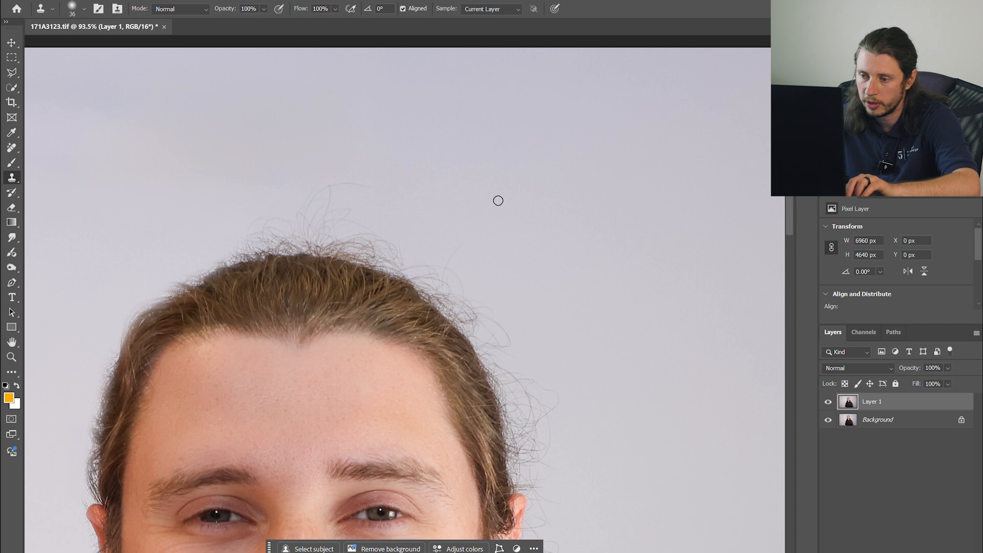
scroll(495, 199, "down", 2)
left_click(11, 148)
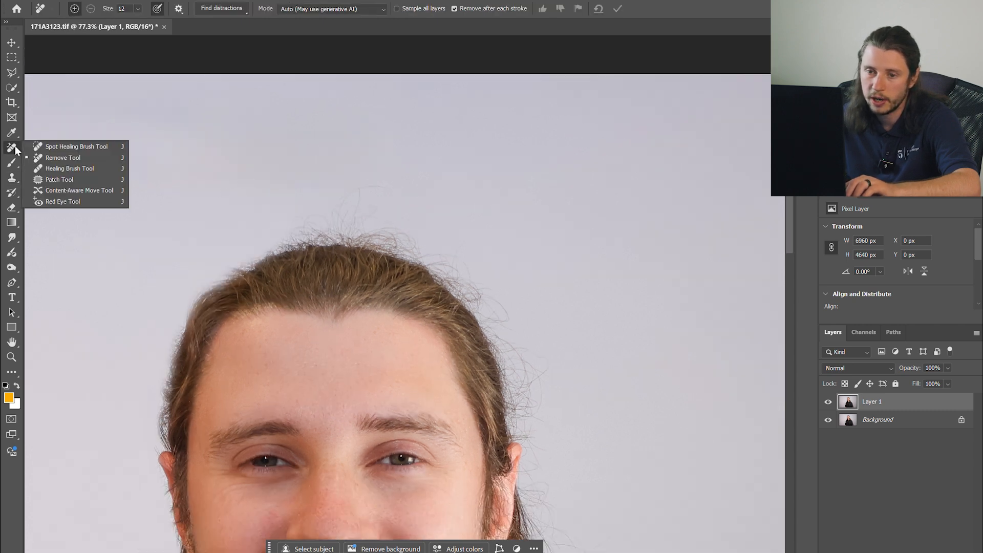
scroll(347, 235, "up", 9)
left_click_drag(340, 189, 365, 187)
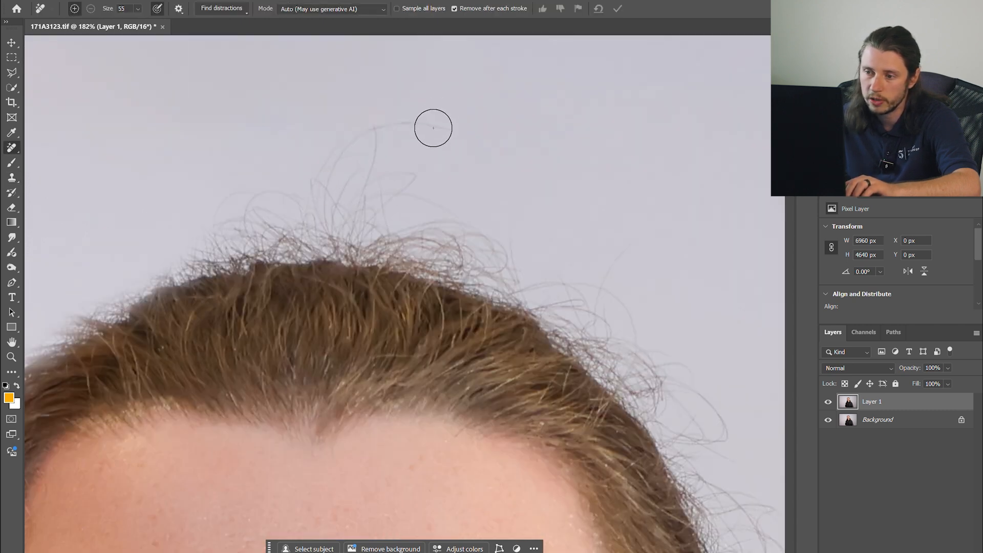
mouse_move(450, 128)
left_mouse_down()
mouse_move(351, 136)
mouse_move(318, 221)
mouse_move(331, 204)
left_mouse_up()
mouse_move(199, 220)
left_mouse_down()
mouse_move(307, 211)
mouse_move(485, 257)
mouse_move(324, 141)
mouse_move(376, 136)
left_mouse_up()
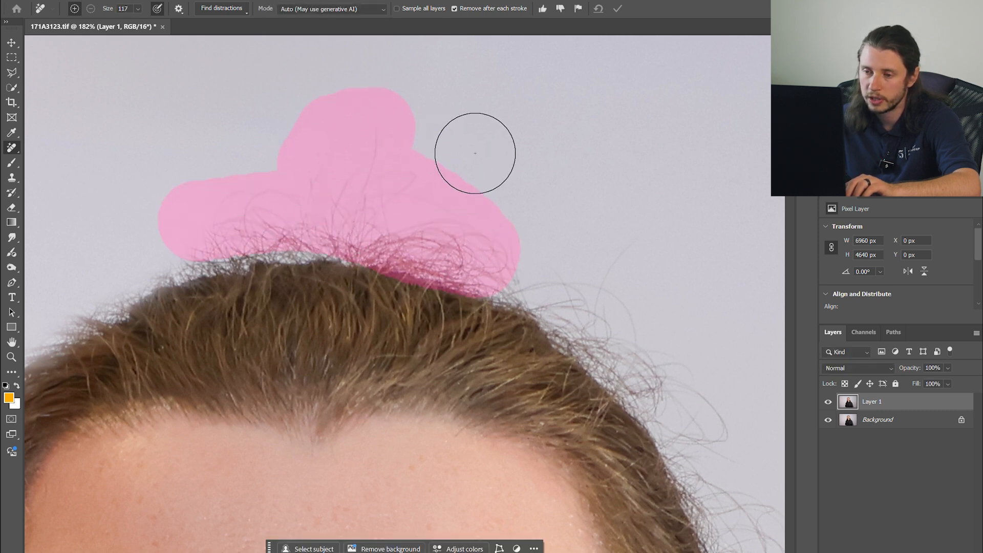
- Remove the remaining wisps along the top of the crown with a size 74 Remove Tool brush
scroll(472, 156, "down", 6)
mouse_move(439, 184)
left_mouse_down()
mouse_move(420, 197)
mouse_move(467, 203)
left_mouse_up()
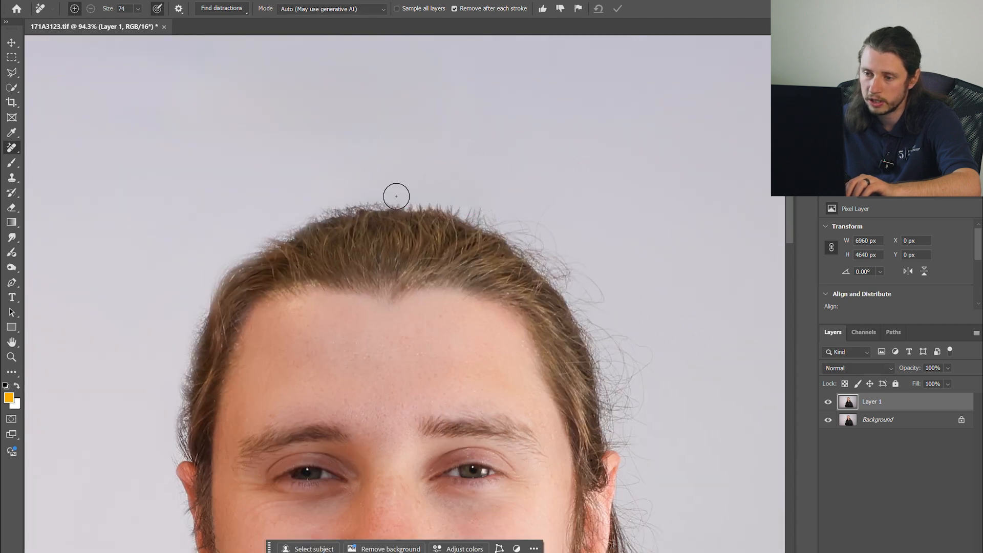
left_click_drag(387, 192, 345, 202)
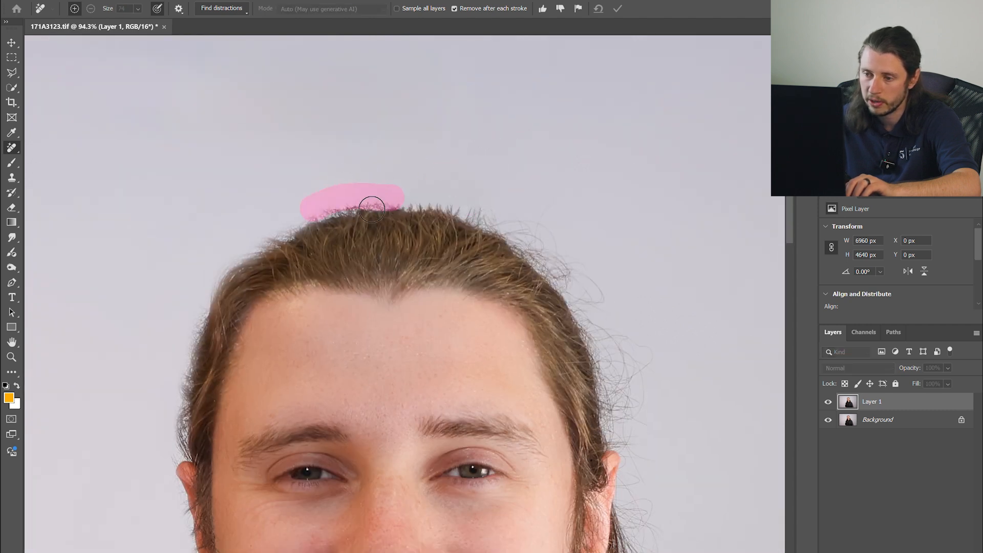
- Restore the hair edge at the crown with the History Brush at size 50 and 100% opacity
key("y")
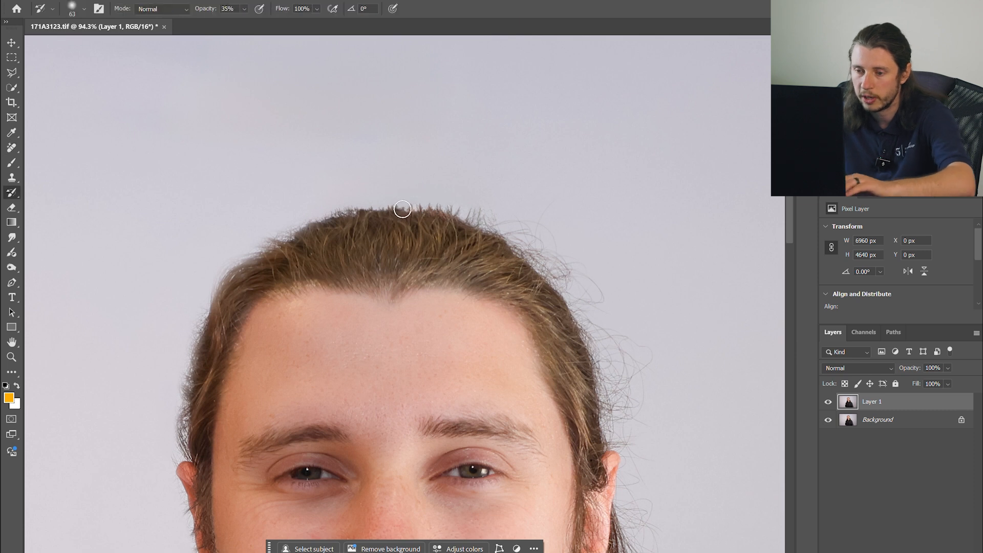
key("bracketleft")
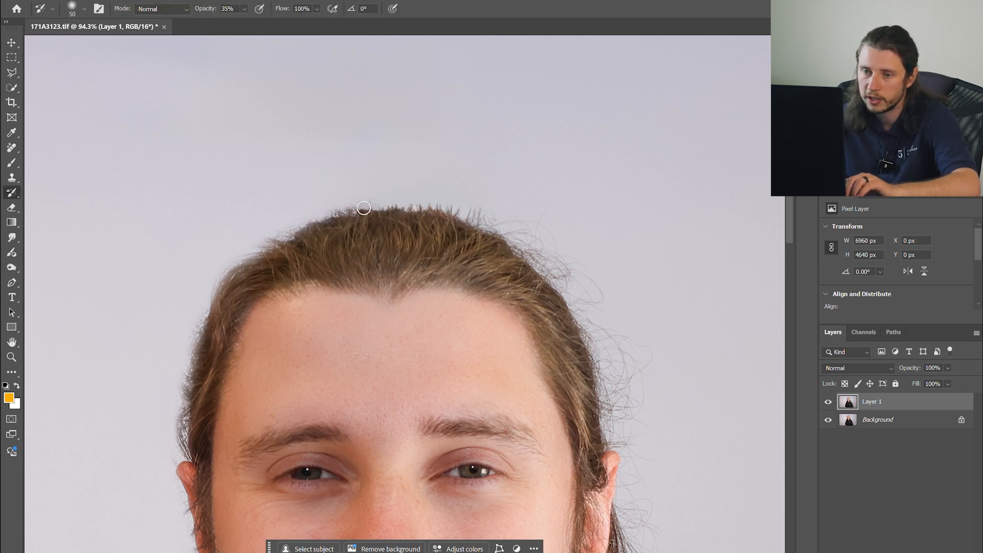
left_click(244, 9)
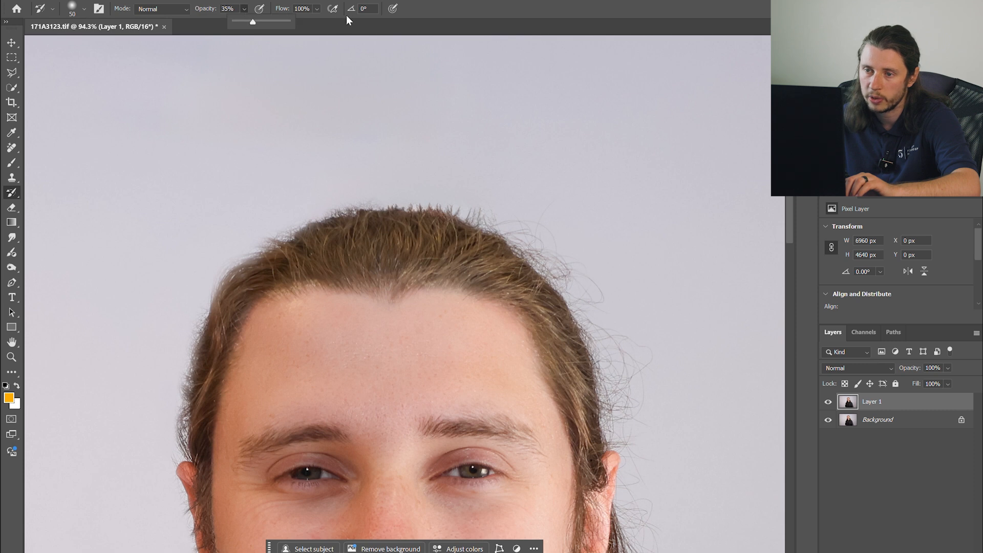
left_click(336, 219)
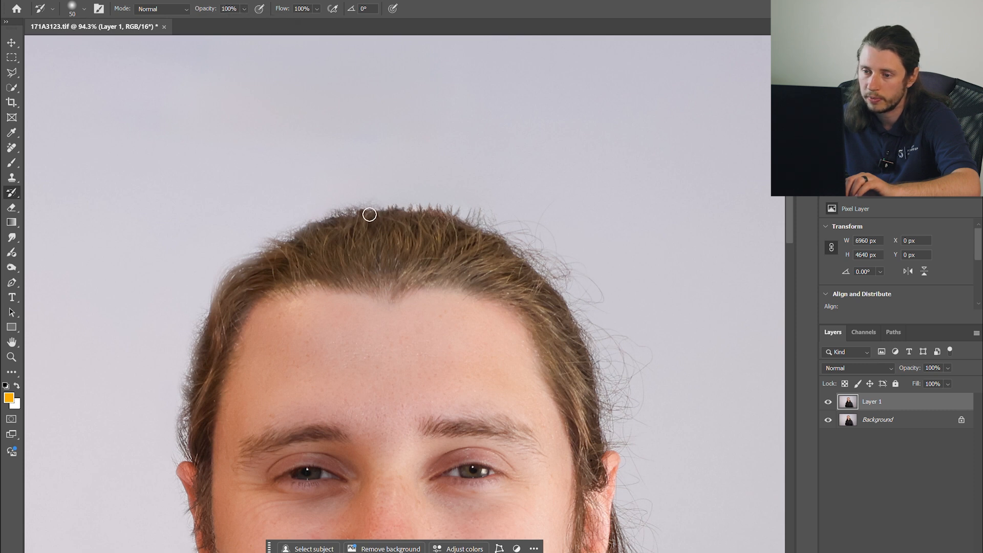
left_click_drag(413, 213, 487, 232)
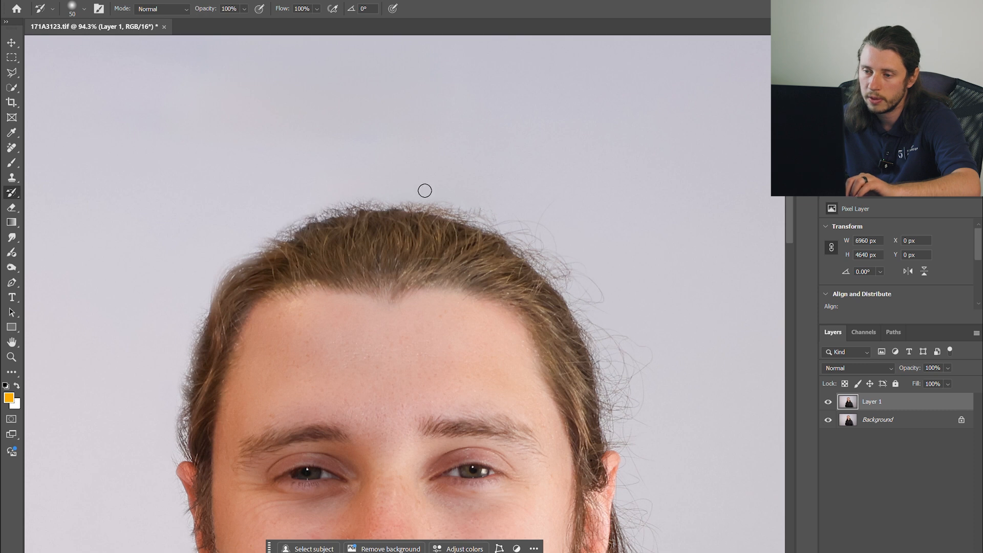
- Clone the backdrop along the top of the hair with a size 49 Clone Stamp brush
scroll(424, 189, "down", 3)
scroll(450, 190, "up", 5)
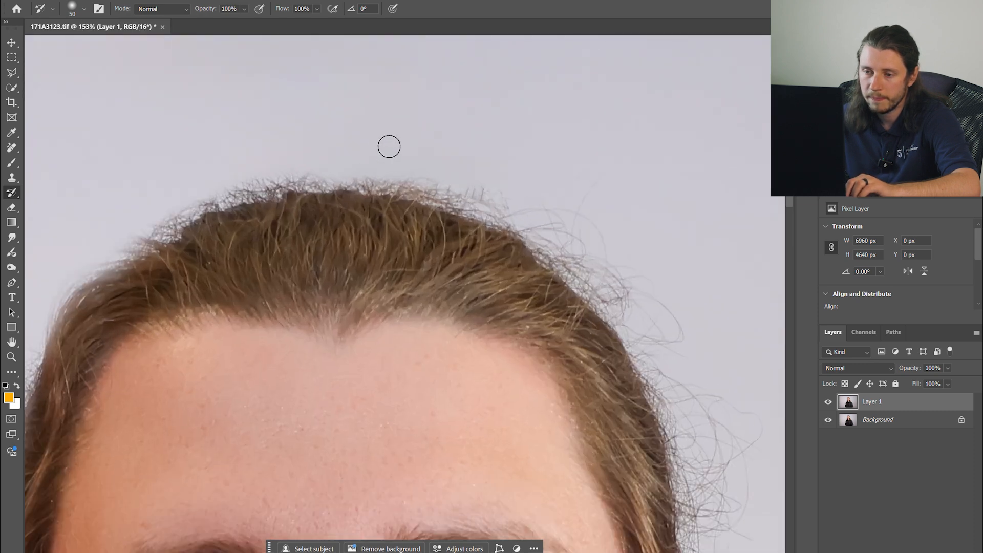
scroll(348, 103, "down", 3)
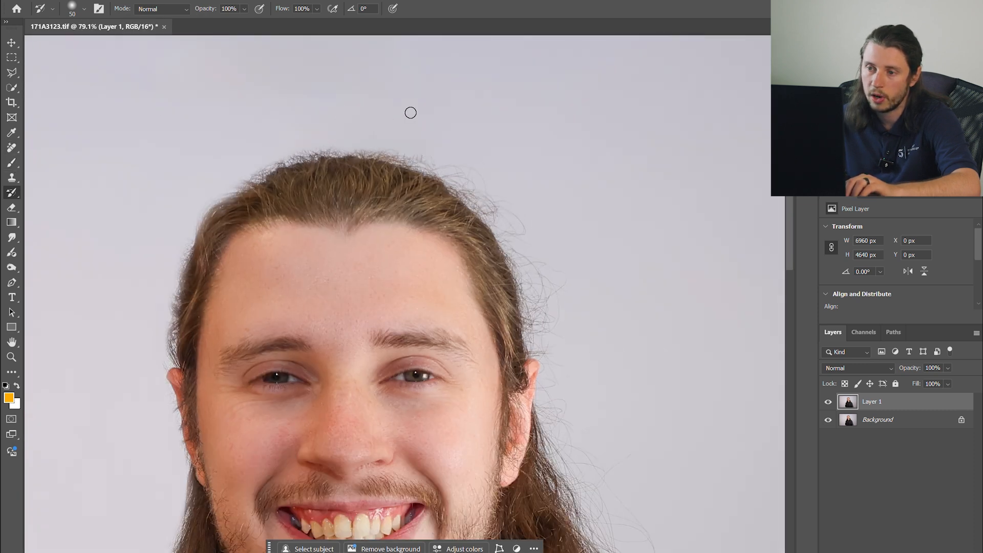
left_click(11, 179)
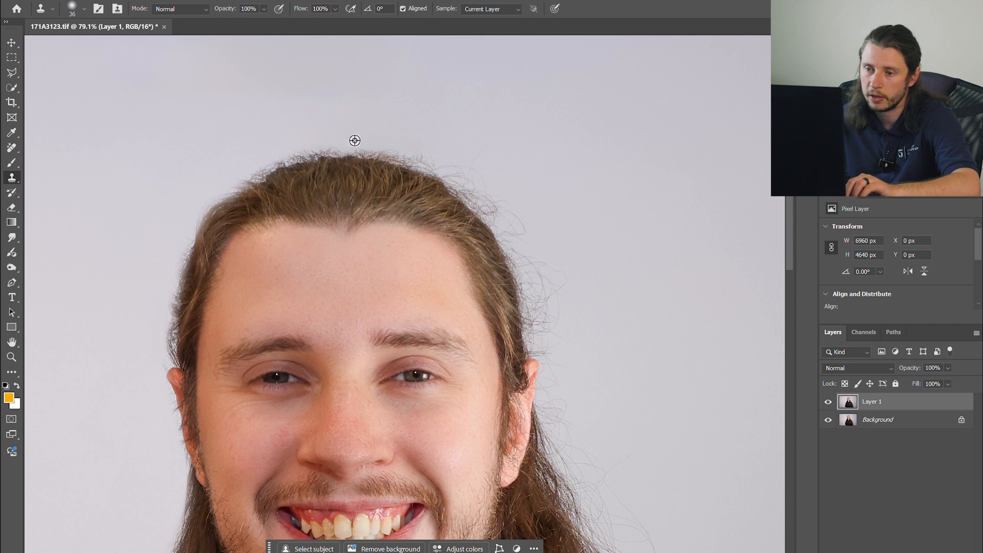
scroll(330, 147, "up", 4)
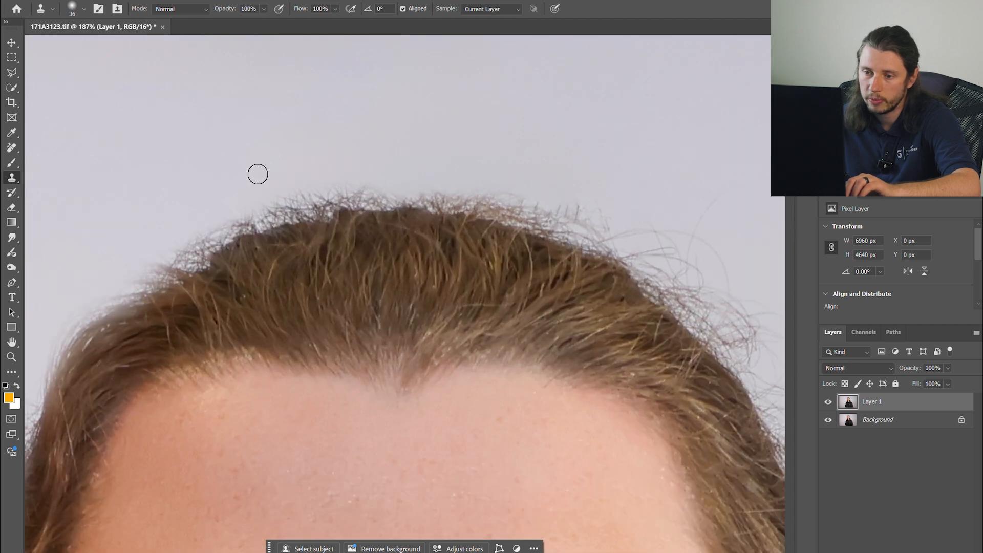
mouse_move(278, 196)
left_mouse_down()
mouse_move(185, 244)
mouse_move(357, 194)
mouse_move(267, 190)
mouse_move(443, 197)
mouse_move(571, 218)
mouse_move(609, 231)
left_mouse_up()
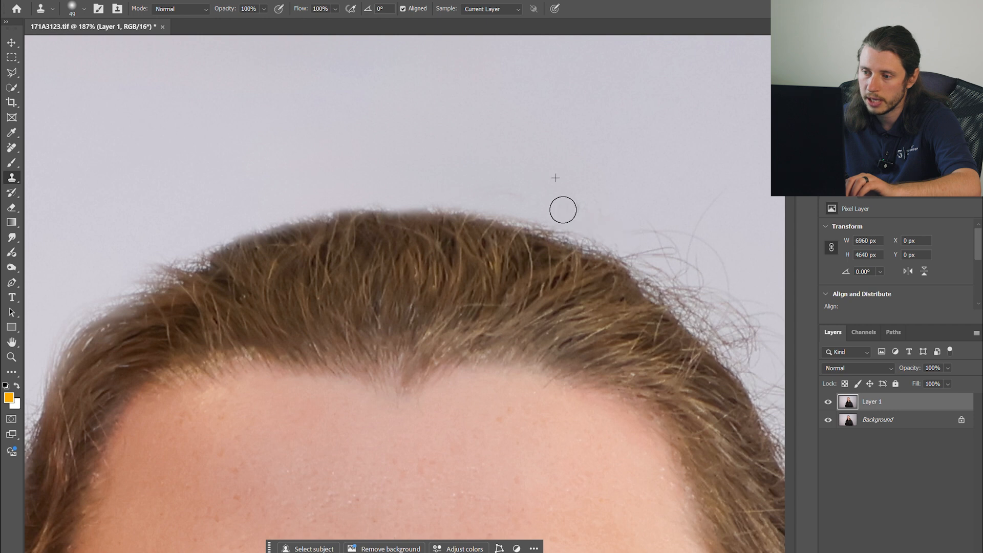
- Examine the retouched hairline and backdrop at different zoom levels
scroll(499, 182, "down", 4)
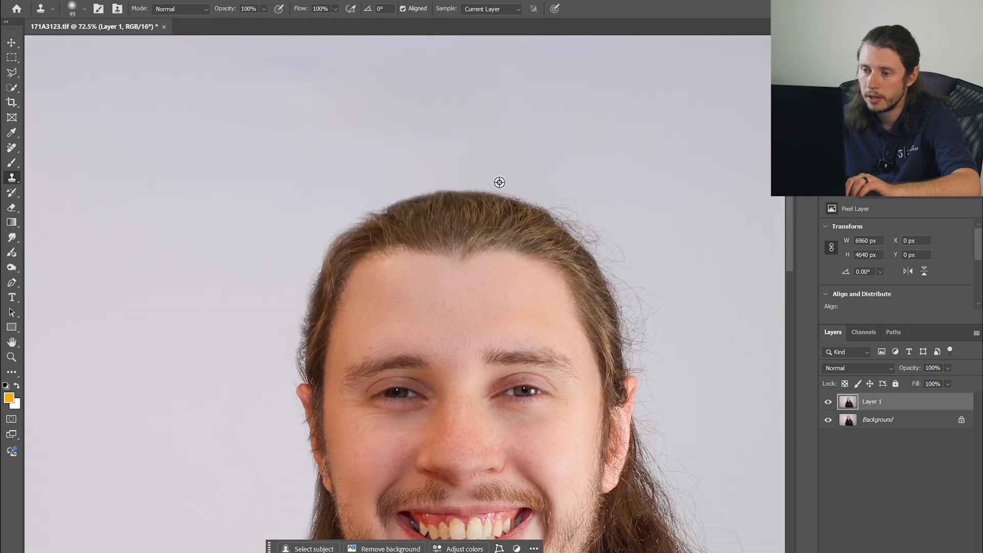
scroll(558, 192, "up", 3)
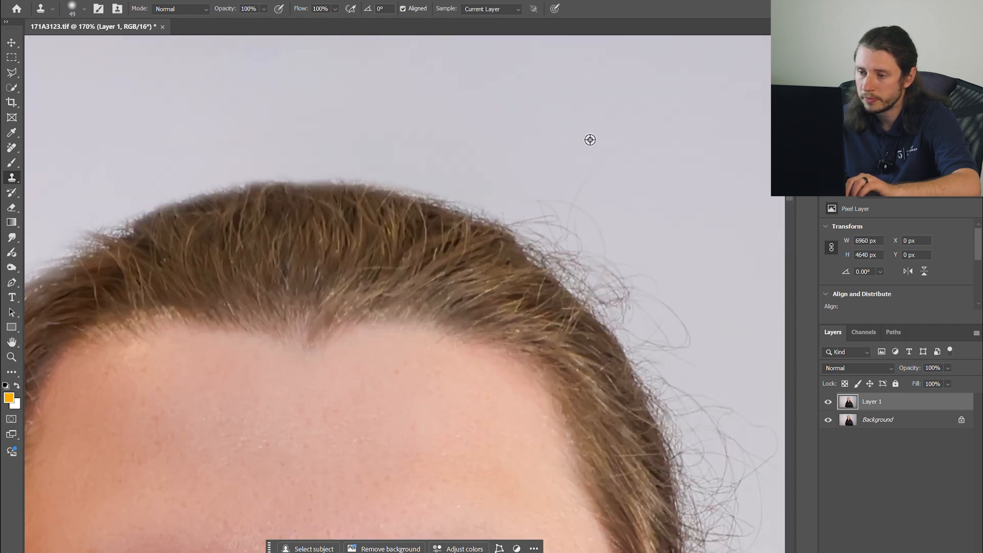
scroll(300, 164, "down", 1)
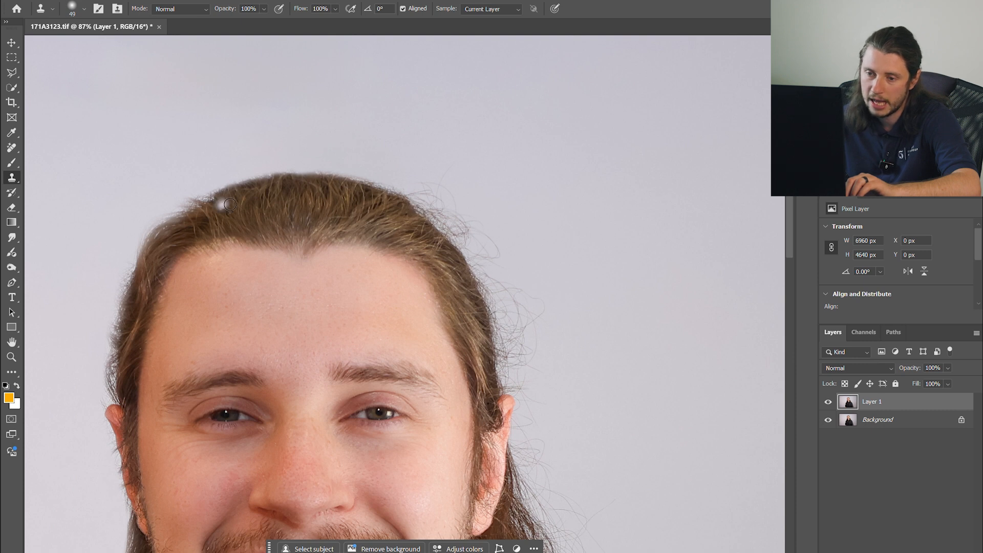
scroll(174, 214, "up", 4)
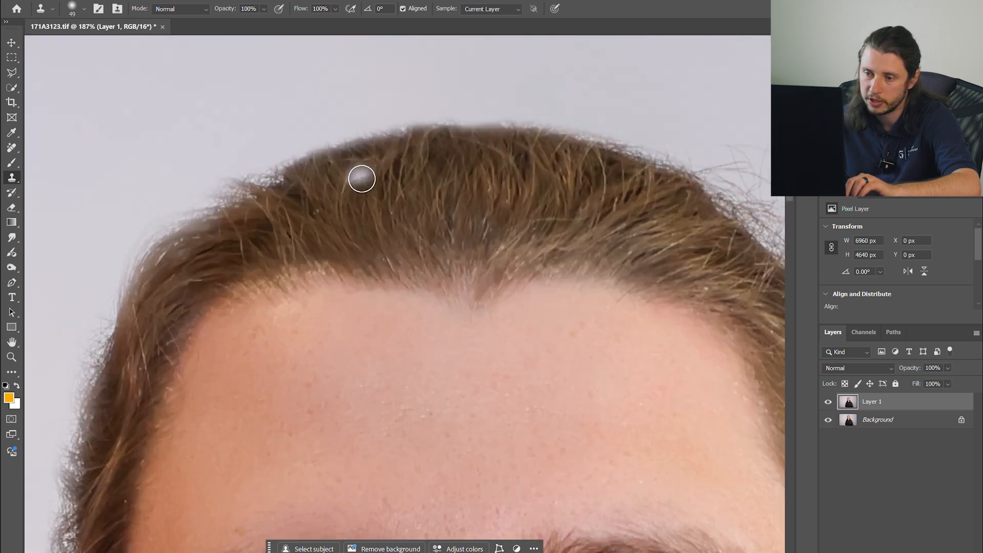
scroll(362, 175, "down", 6)
scroll(449, 162, "up", 5)
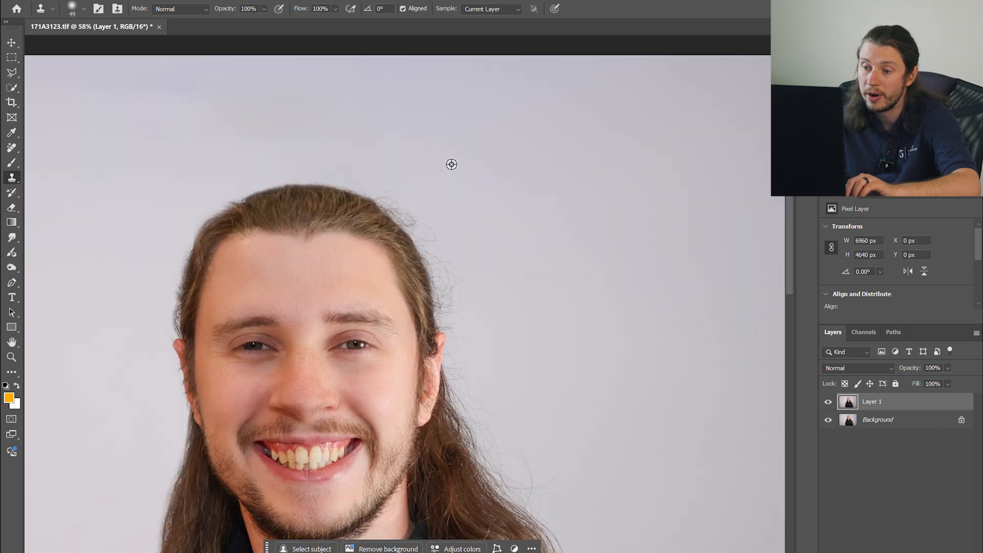
scroll(347, 193, "down", 6)
- Compare the retouched layer with the original by toggling the retouch layer's visibility
key("y")
left_click(828, 402)
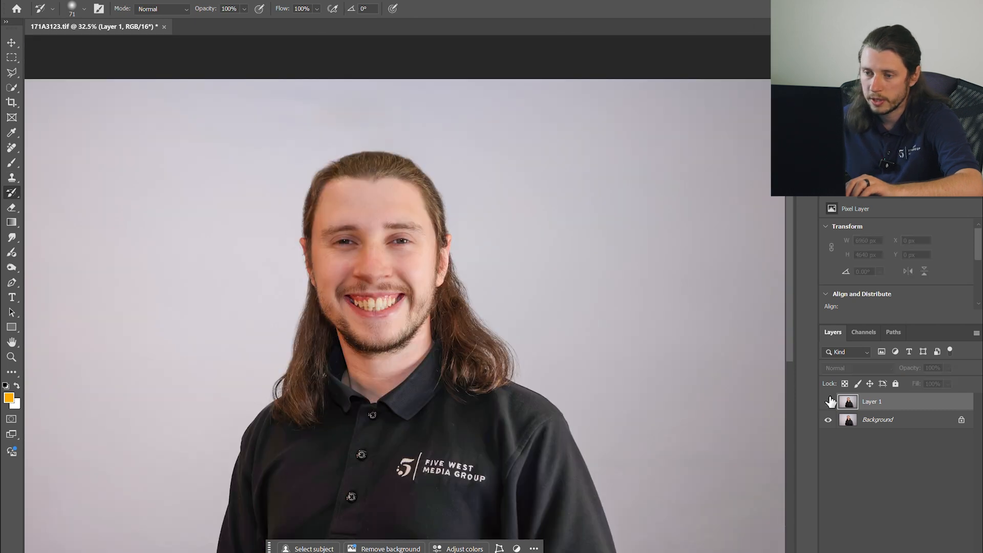
left_click(828, 401)
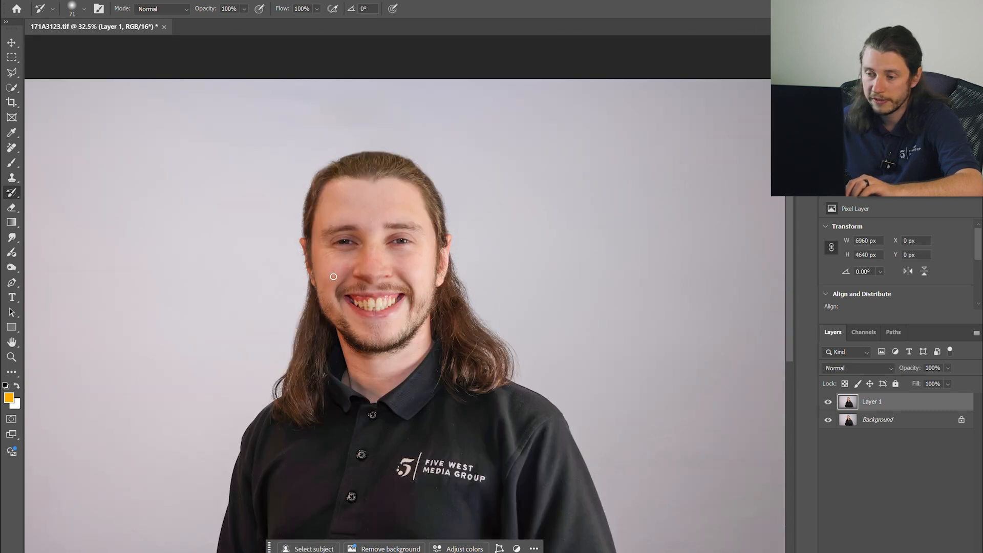
scroll(334, 276, "up", 3)
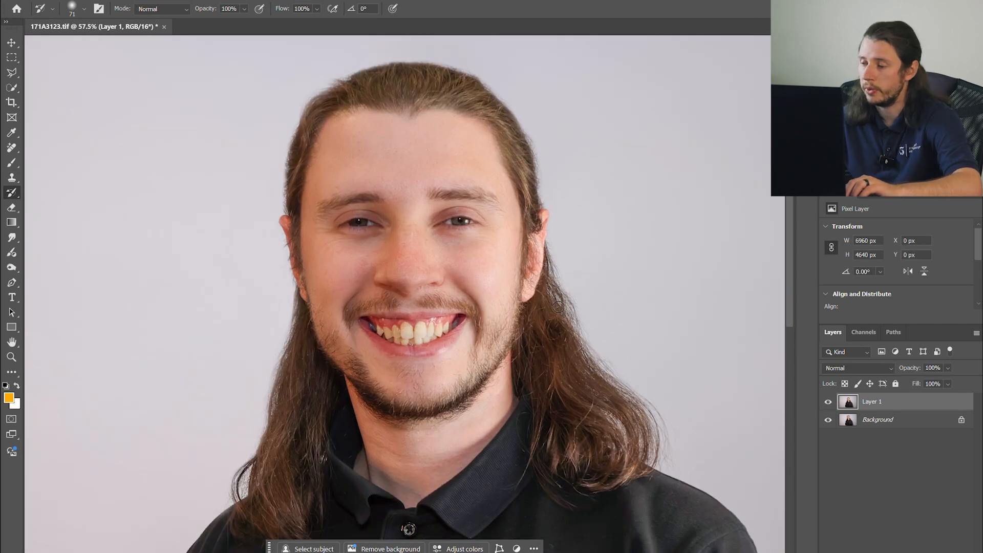
left_click(828, 402)
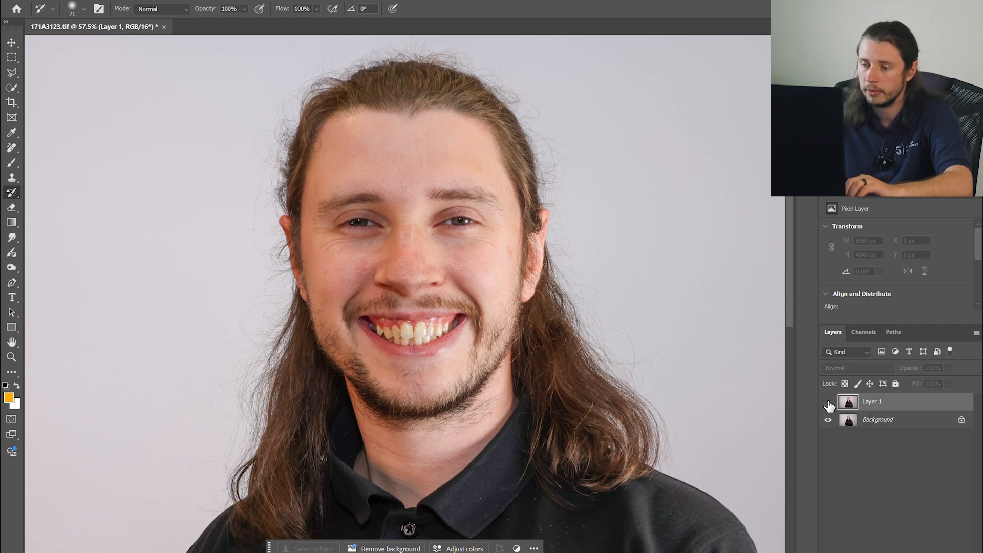
left_click(827, 403)
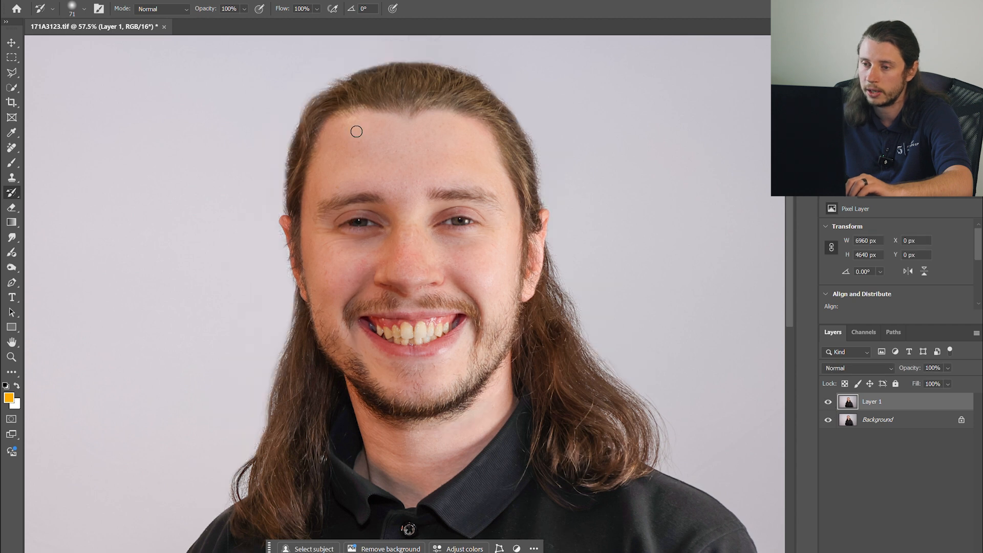
scroll(368, 222, "up", 5)
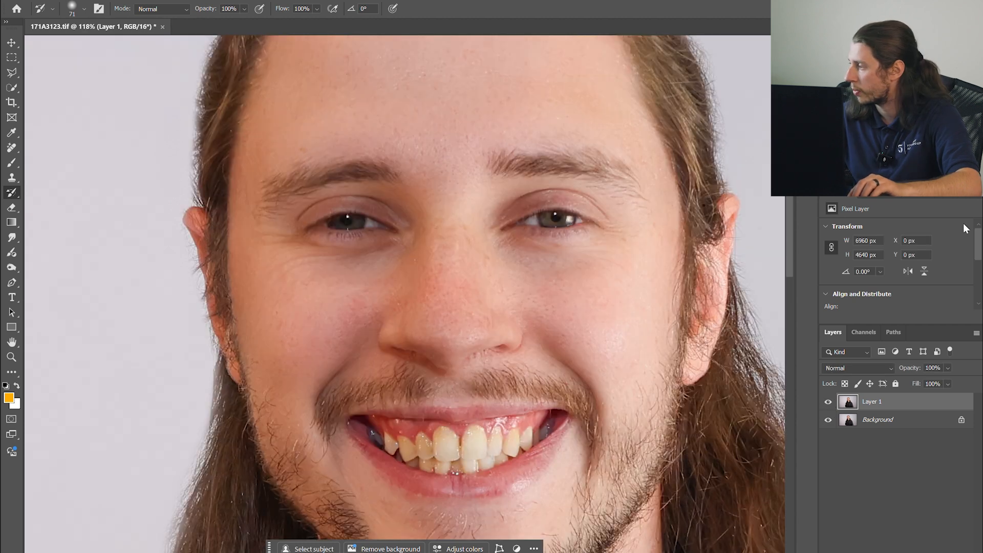
scroll(506, 335, "down", 3)
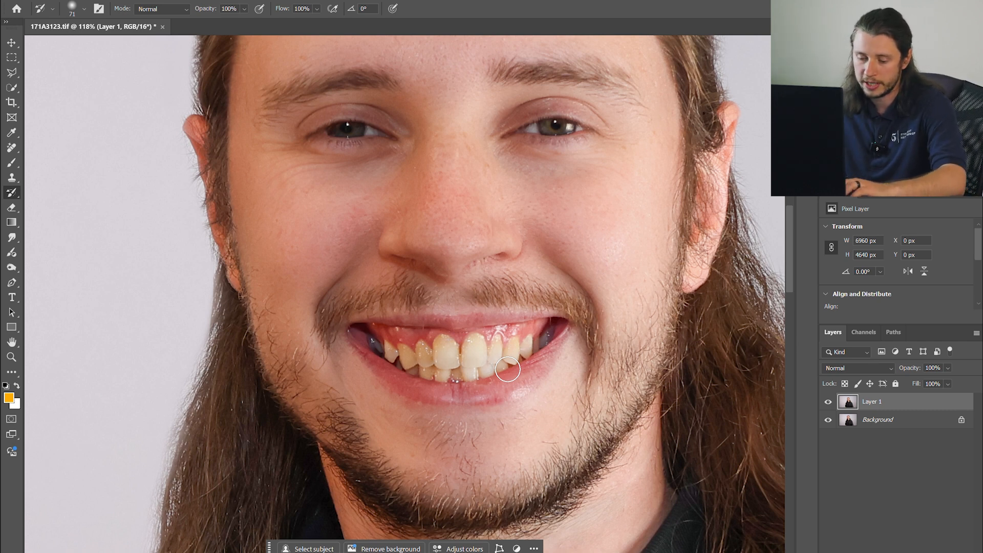
- Add a Hue/Saturation adjustment layer with saturation -28 and lightness +13, then invert its mask
key("b")
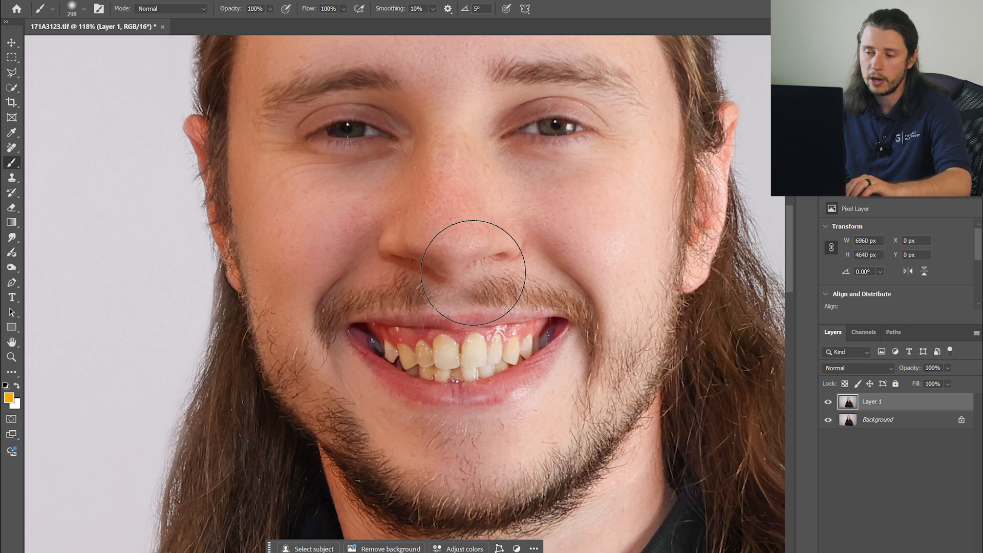
left_click_drag(525, 266, 445, 265)
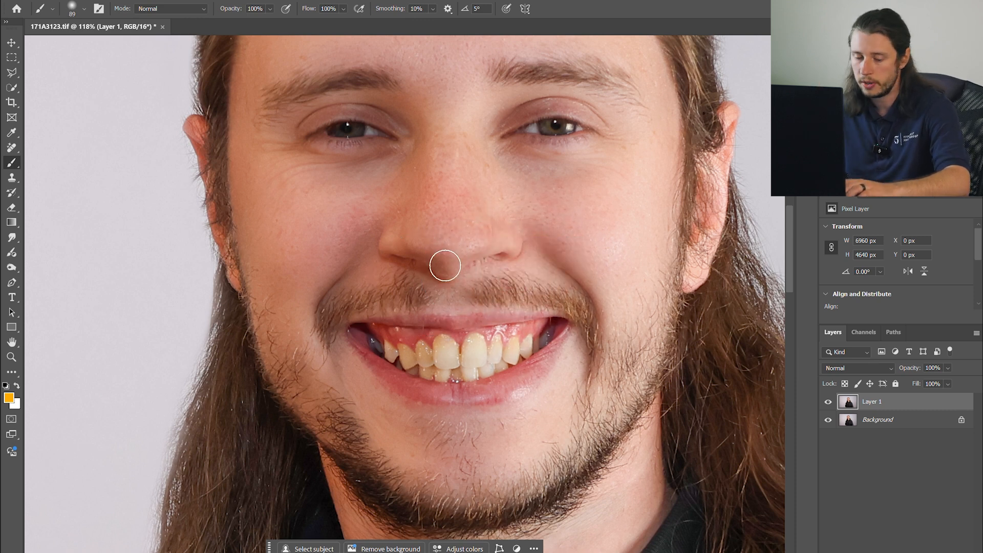
key("d")
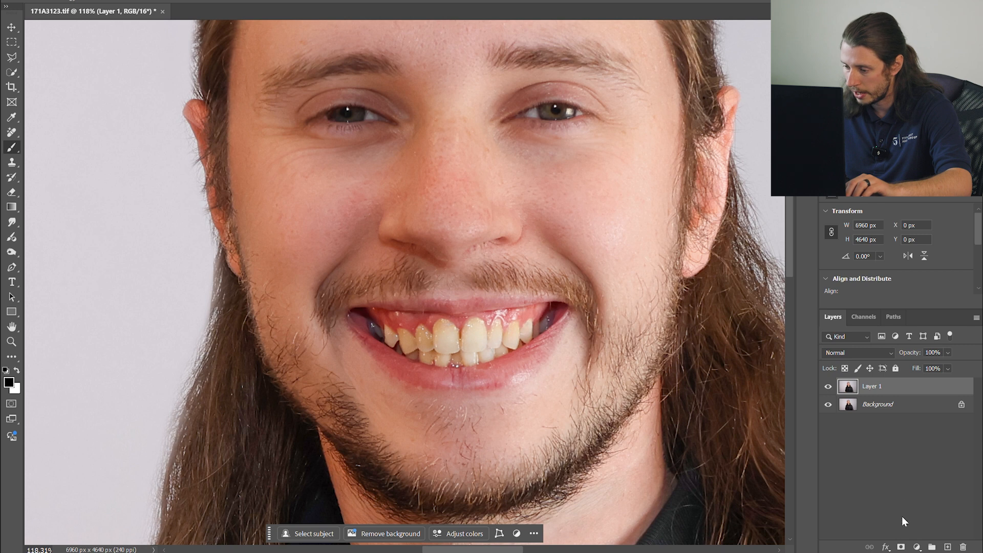
left_click(916, 548)
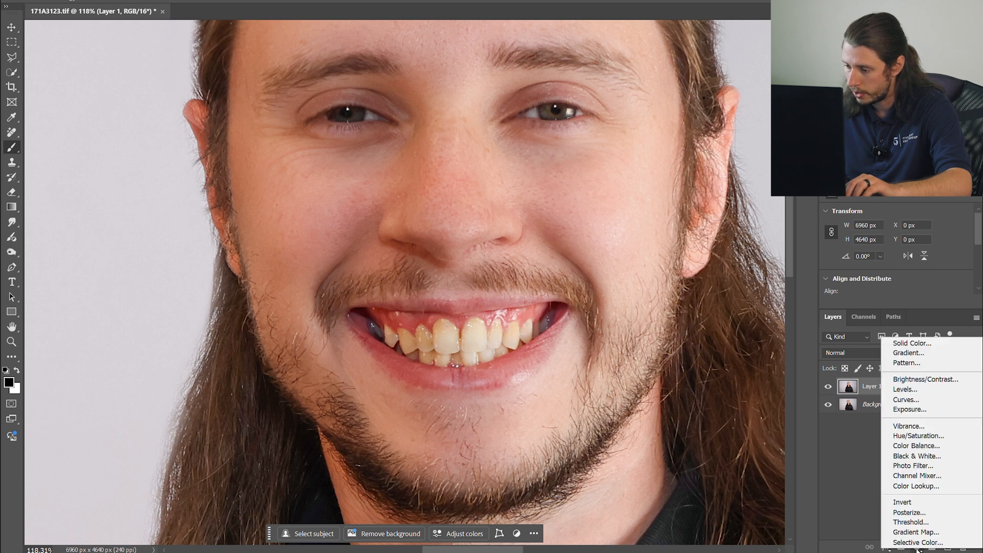
left_click(909, 435)
scroll(894, 276, "down", 1)
mouse_move(895, 263)
left_mouse_down()
mouse_move(870, 263)
mouse_move(912, 285)
left_mouse_up()
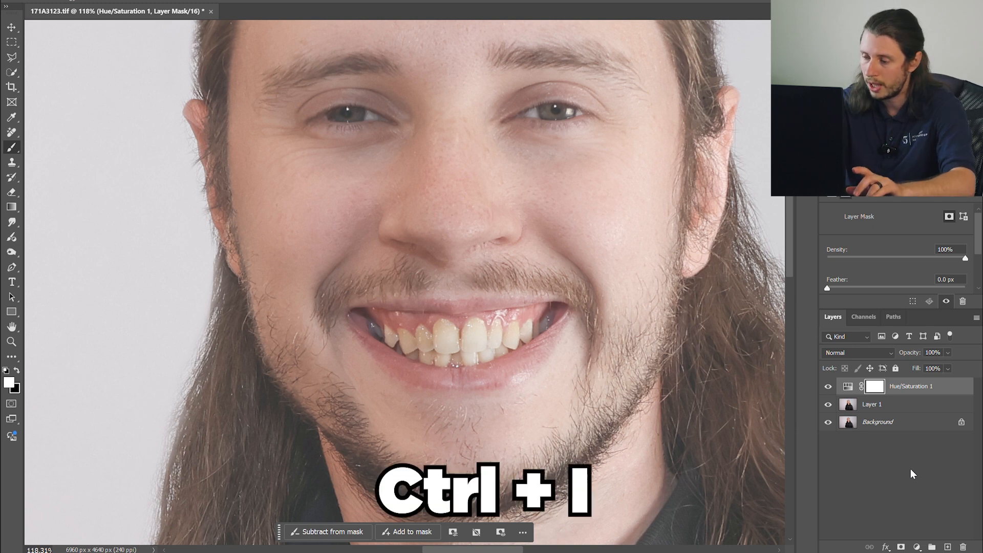
key("ctrl+i")
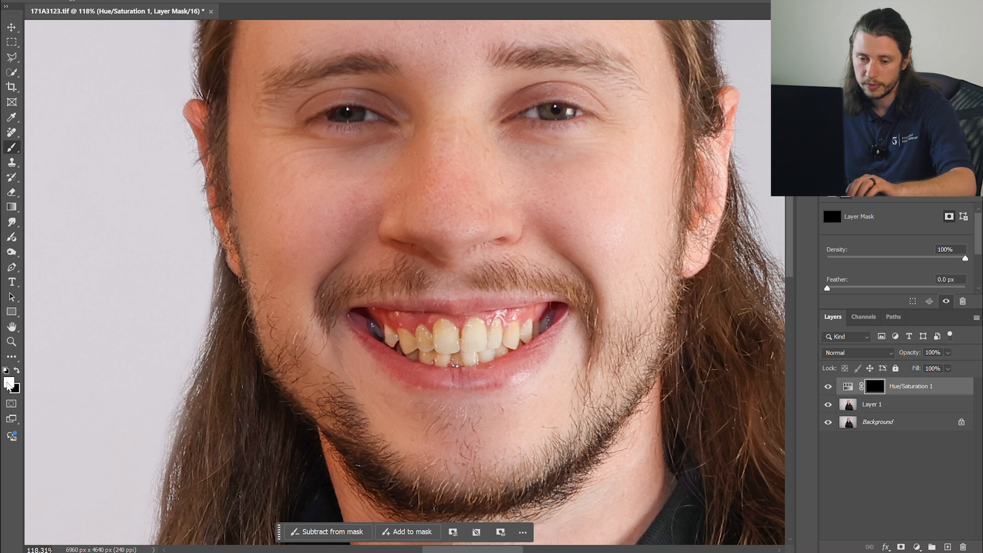
mouse_move(283, 158)
left_mouse_down()
mouse_move(324, 226)
mouse_move(272, 144)
mouse_move(362, 286)
mouse_move(289, 128)
mouse_move(344, 137)
mouse_move(415, 296)
mouse_move(467, 274)
mouse_move(515, 70)
mouse_move(597, 88)
mouse_move(611, 205)
left_mouse_up()
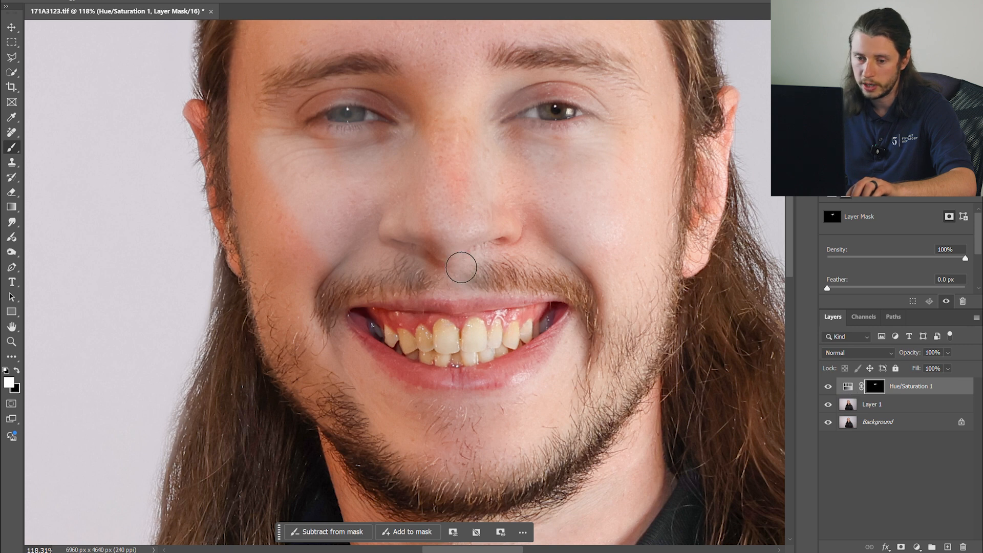
left_click(17, 370)
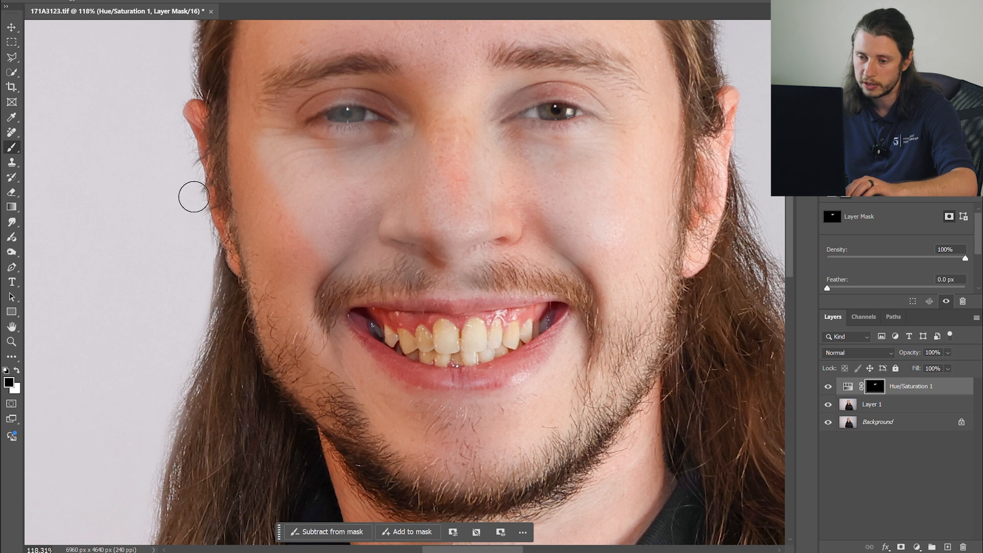
mouse_move(292, 204)
left_mouse_down()
mouse_move(330, 250)
mouse_move(353, 177)
mouse_move(346, 211)
left_mouse_up()
key("ctrl+z")
key("ctrl+z")
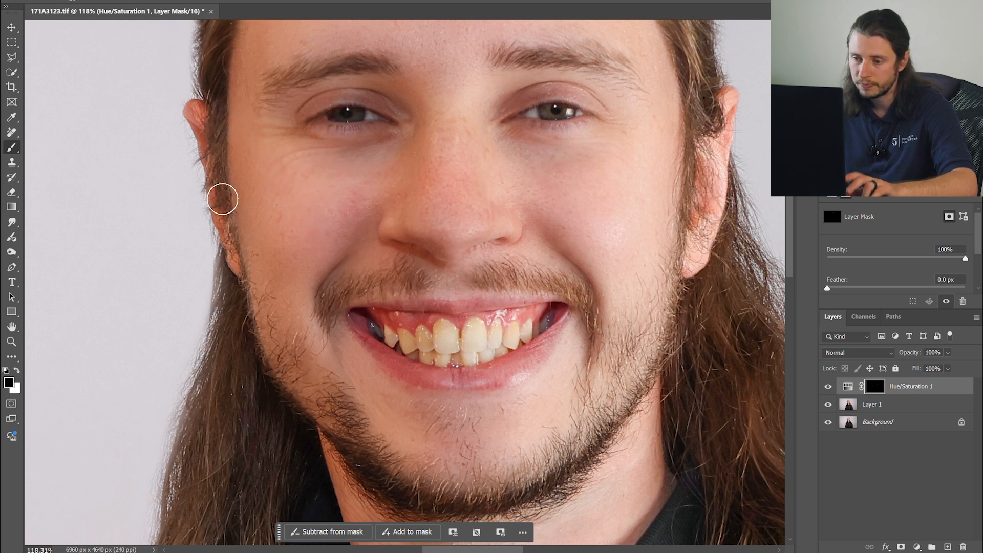
- Paint white on the adjustment mask over the upper teeth to whiten them
key("x")
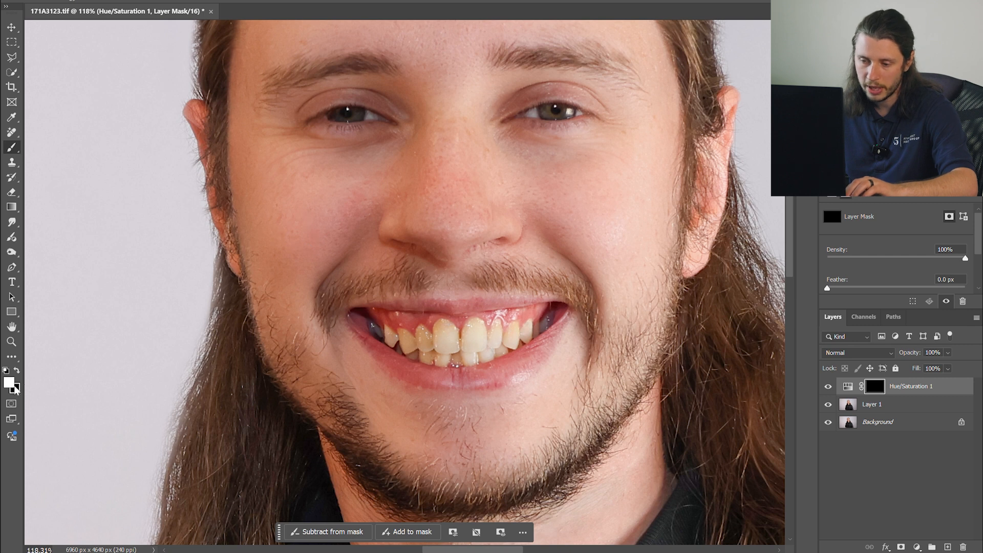
scroll(427, 375, "up", 5)
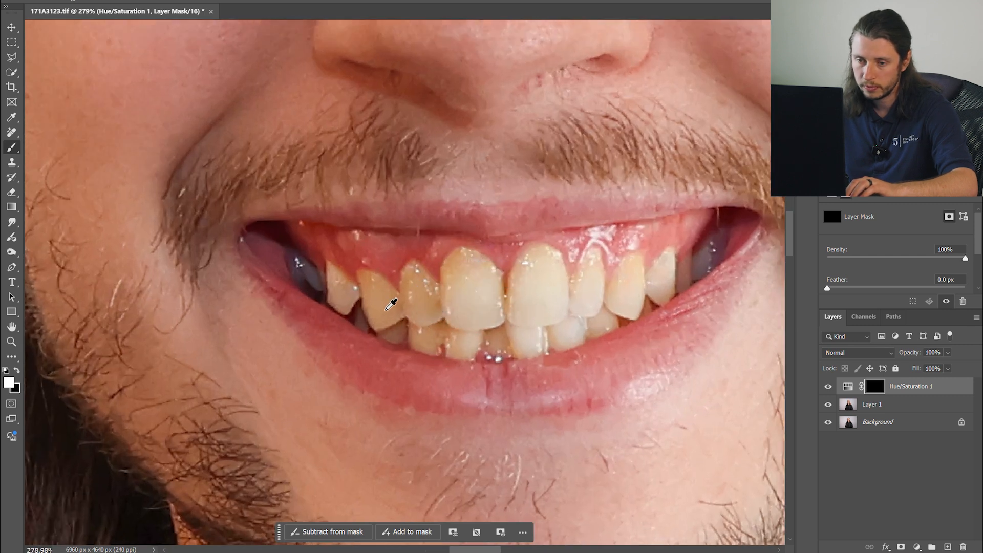
scroll(392, 304, "up", 3)
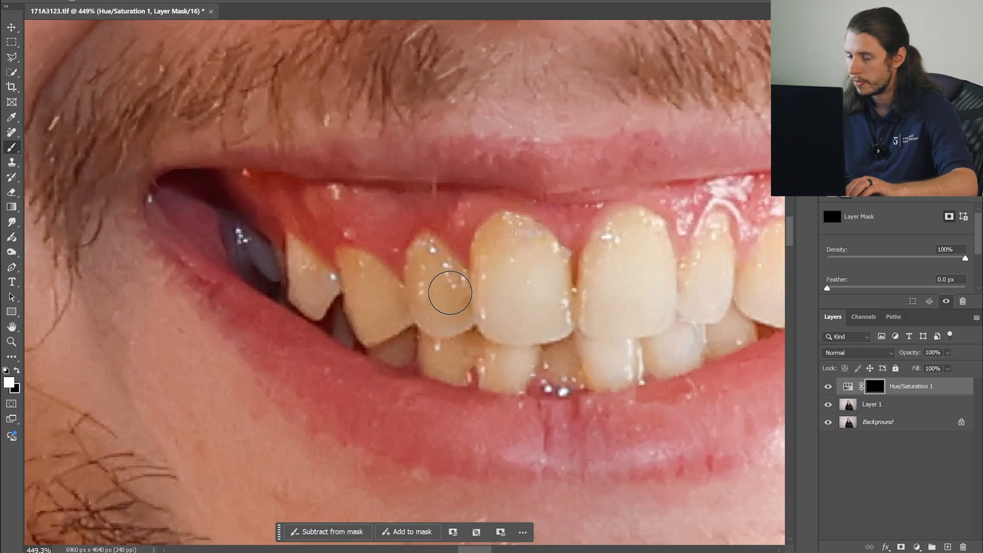
mouse_move(314, 262)
left_mouse_down()
mouse_move(292, 249)
mouse_move(327, 280)
mouse_move(301, 277)
mouse_move(300, 304)
mouse_move(329, 286)
left_mouse_up()
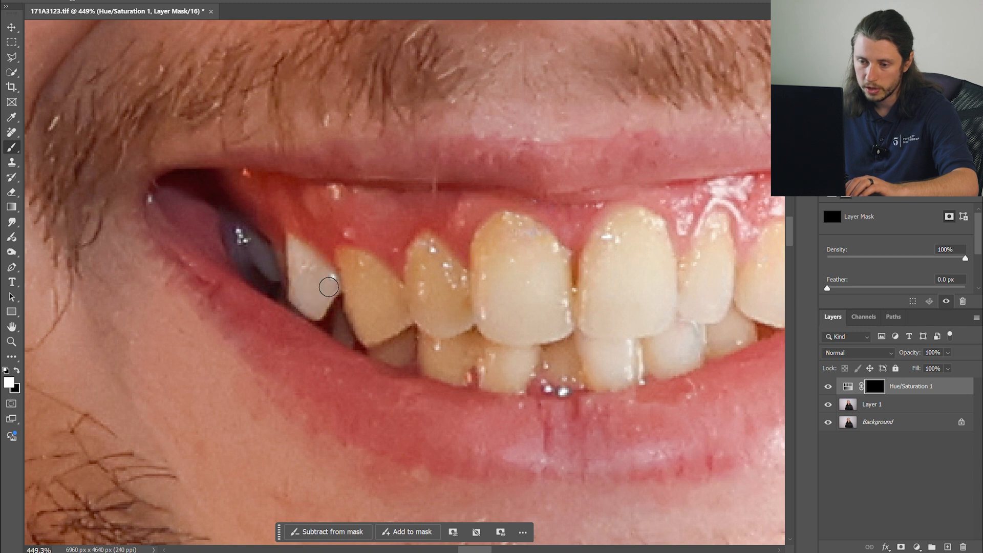
mouse_move(353, 267)
left_mouse_down()
mouse_move(389, 280)
mouse_move(376, 282)
mouse_move(403, 309)
mouse_move(346, 269)
mouse_move(375, 339)
mouse_move(366, 316)
mouse_move(402, 323)
mouse_move(369, 310)
mouse_move(397, 315)
mouse_move(417, 299)
mouse_move(426, 244)
mouse_move(469, 294)
mouse_move(435, 258)
mouse_move(452, 325)
mouse_move(416, 304)
mouse_move(412, 294)
mouse_move(438, 327)
mouse_move(468, 318)
left_mouse_up()
mouse_move(487, 280)
left_mouse_down()
mouse_move(490, 239)
mouse_move(510, 226)
mouse_move(541, 251)
left_mouse_up()
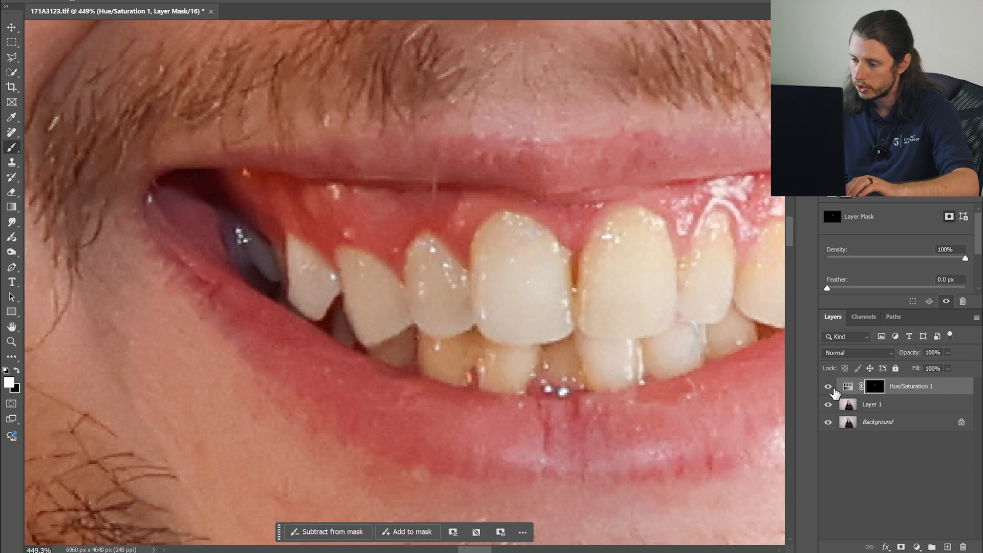
- Lower the Hue/Saturation adjustment's saturation slightly further and return to its mask
left_click(847, 387)
scroll(888, 264, "down", 1)
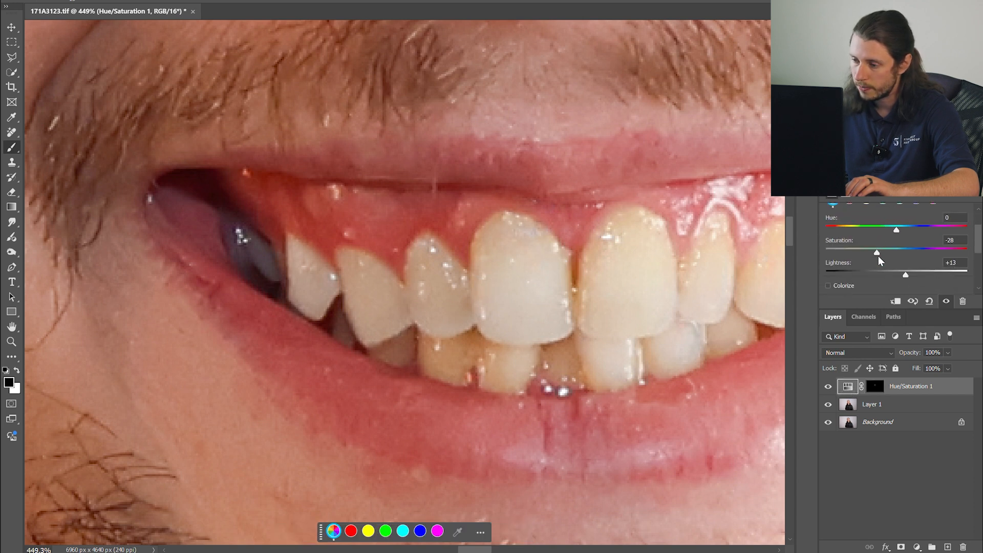
left_click_drag(876, 252, 865, 254)
left_click(874, 386)
key("x")
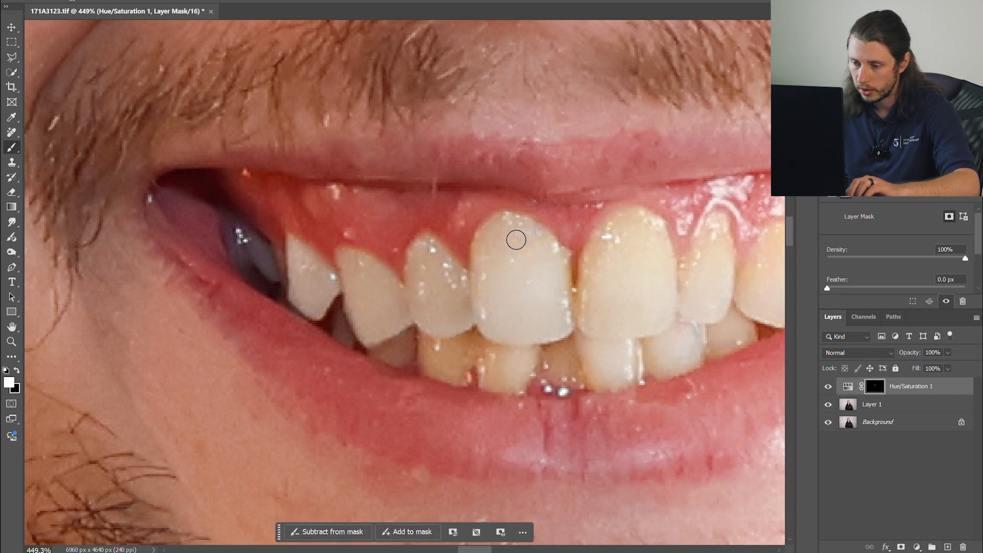
- Compare the whitened teeth and retouching against the original by toggling layer visibility
scroll(542, 293, "up", 4)
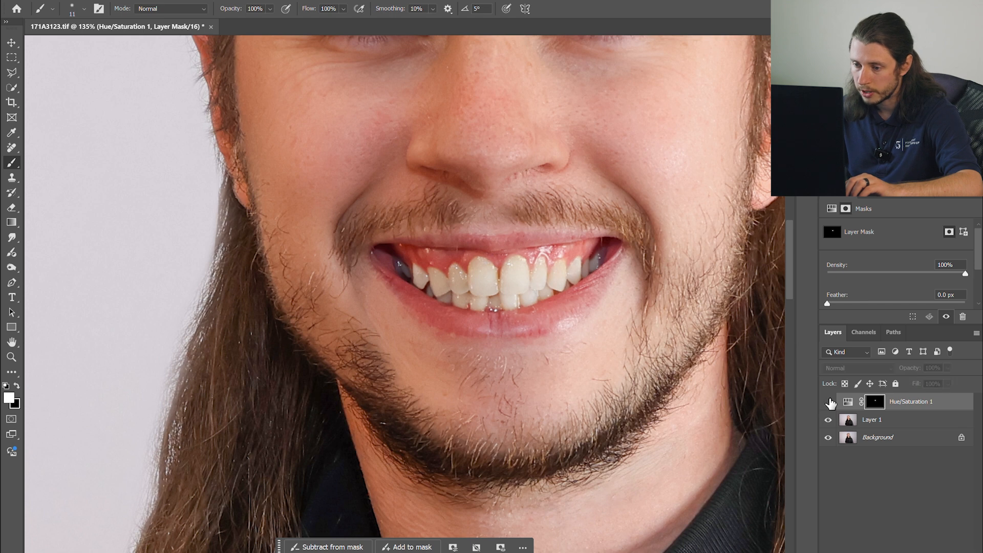
left_click(829, 402)
left_click(829, 403)
scroll(666, 284, "down", 9)
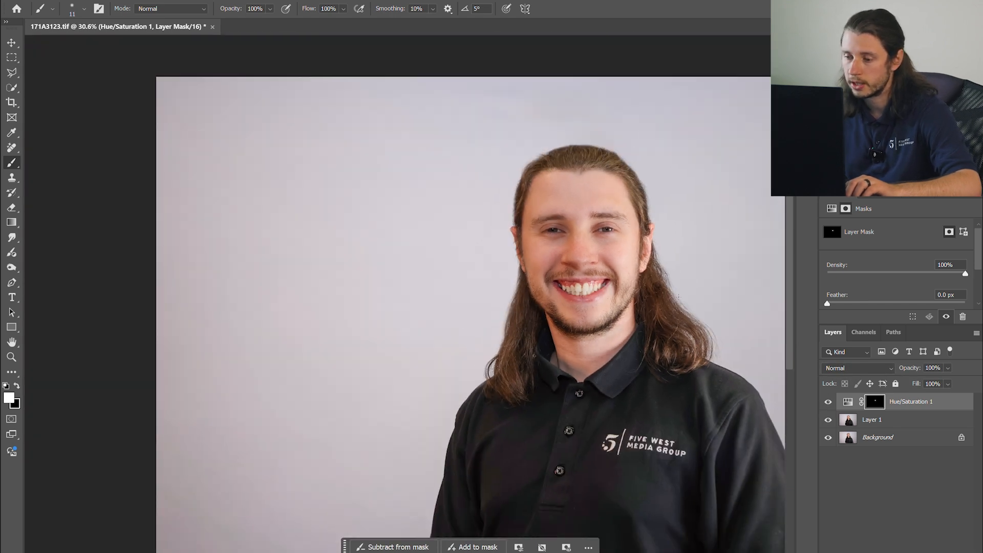
scroll(600, 275, "right", 3)
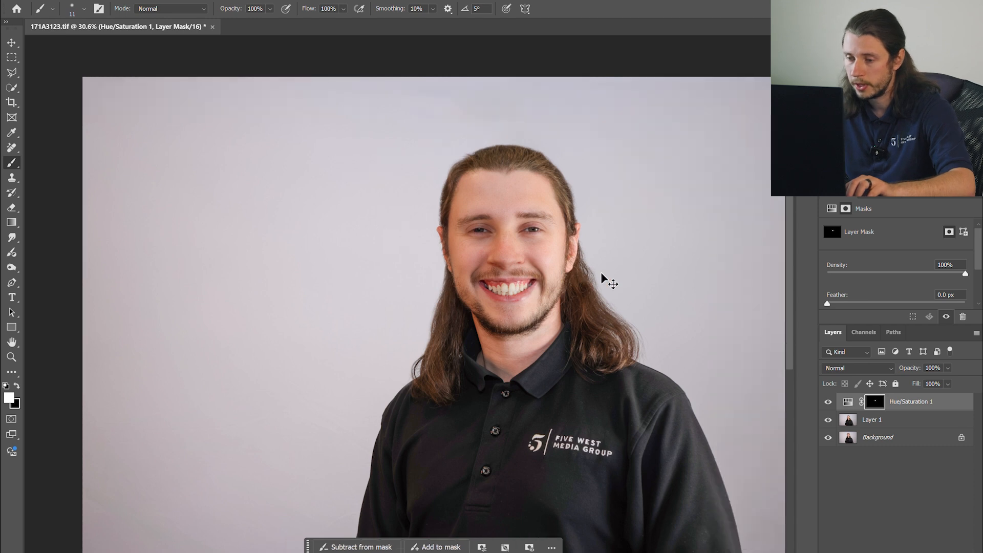
scroll(598, 275, "down", 2)
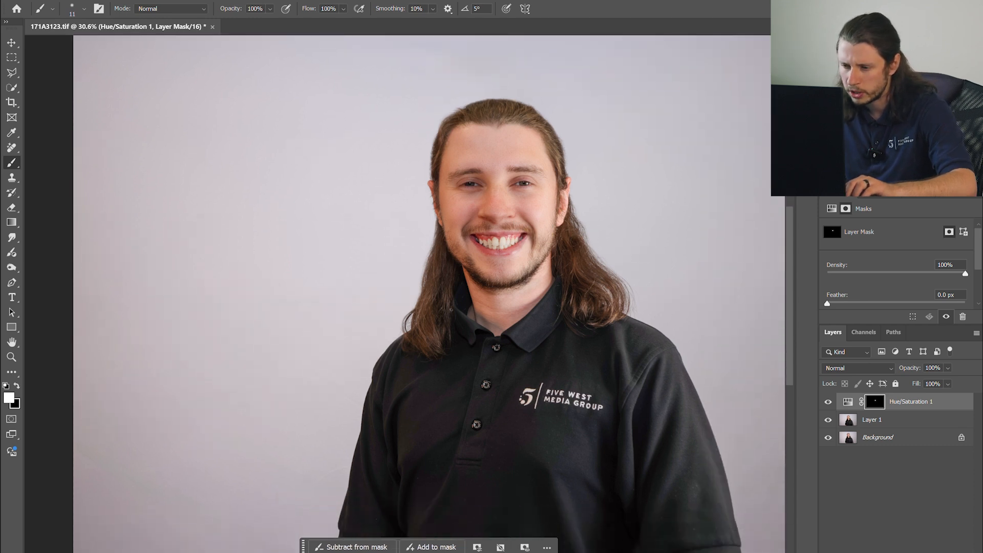
scroll(653, 188, "up", 2)
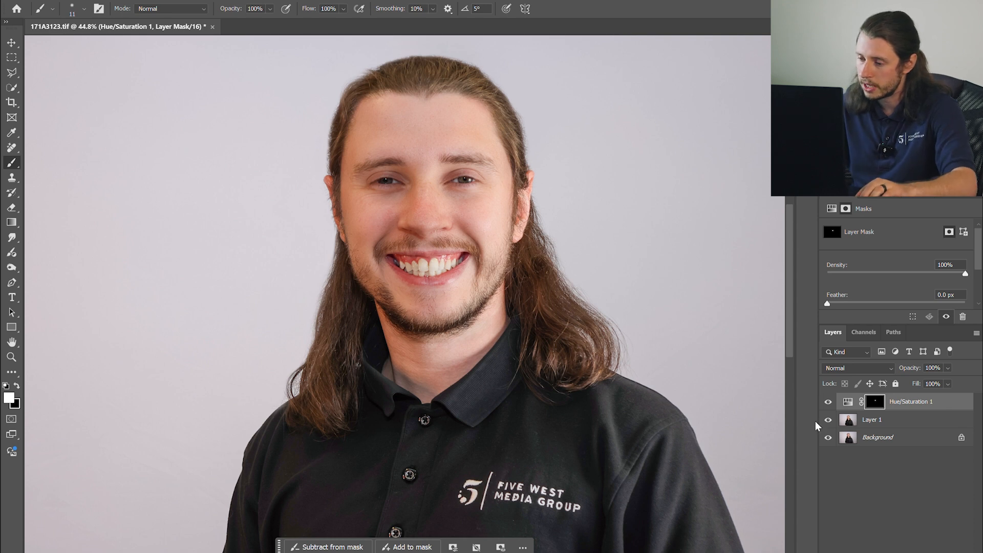
left_click(827, 401)
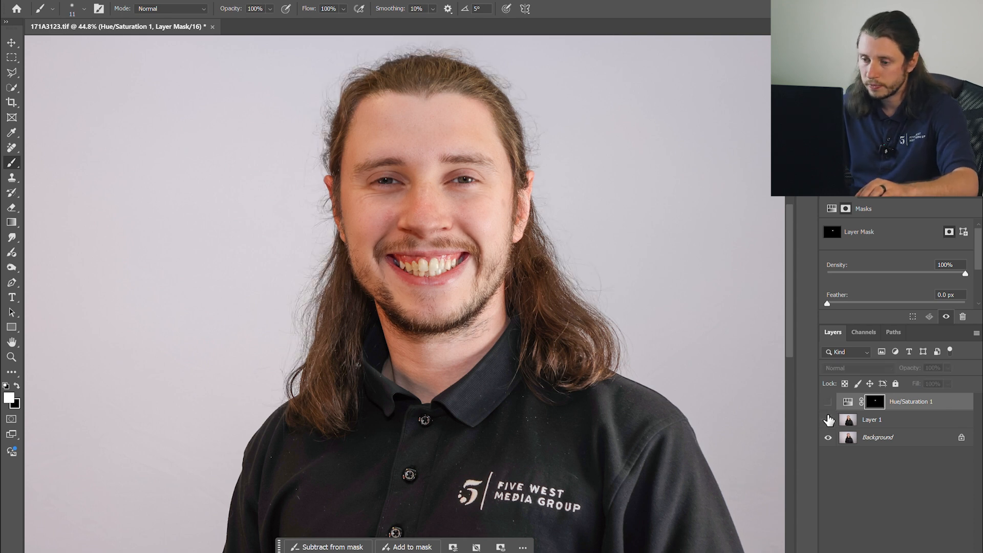
left_click(828, 422)
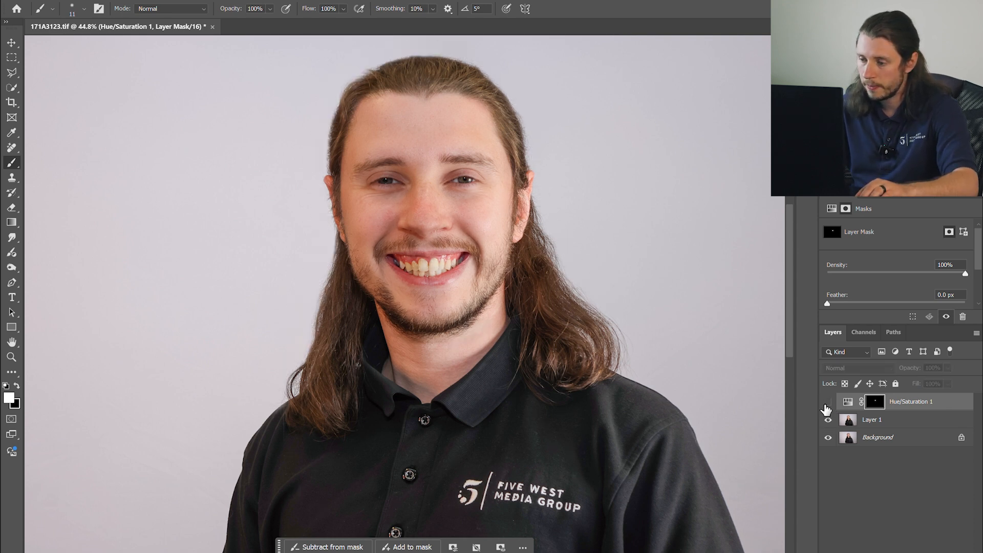
left_click(828, 401)
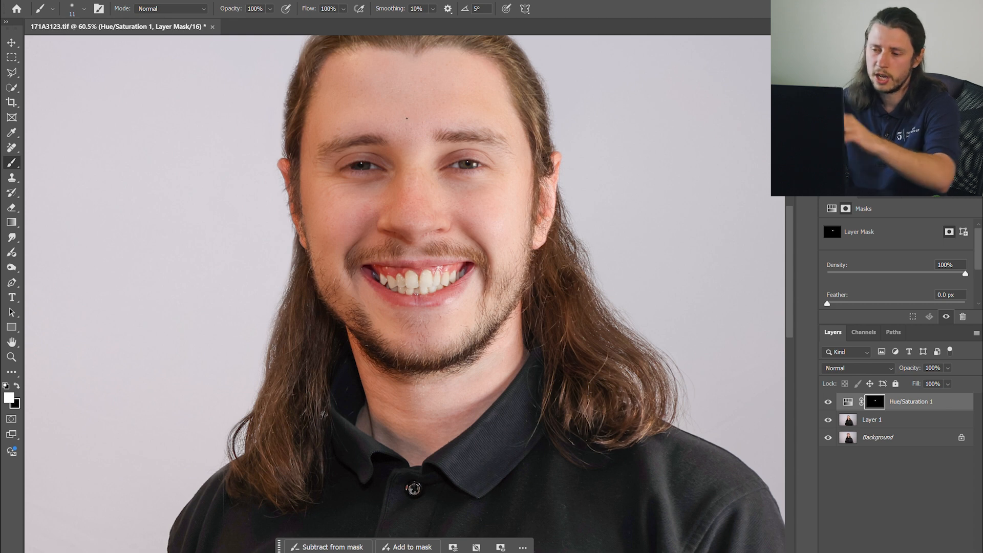
scroll(356, 165, "up", 10)
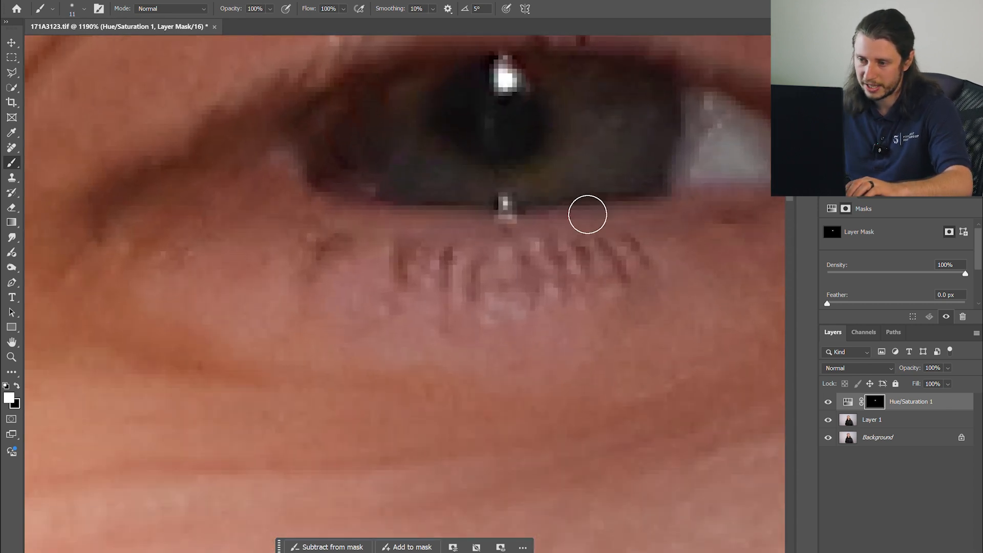
scroll(471, 212, "down", 10)
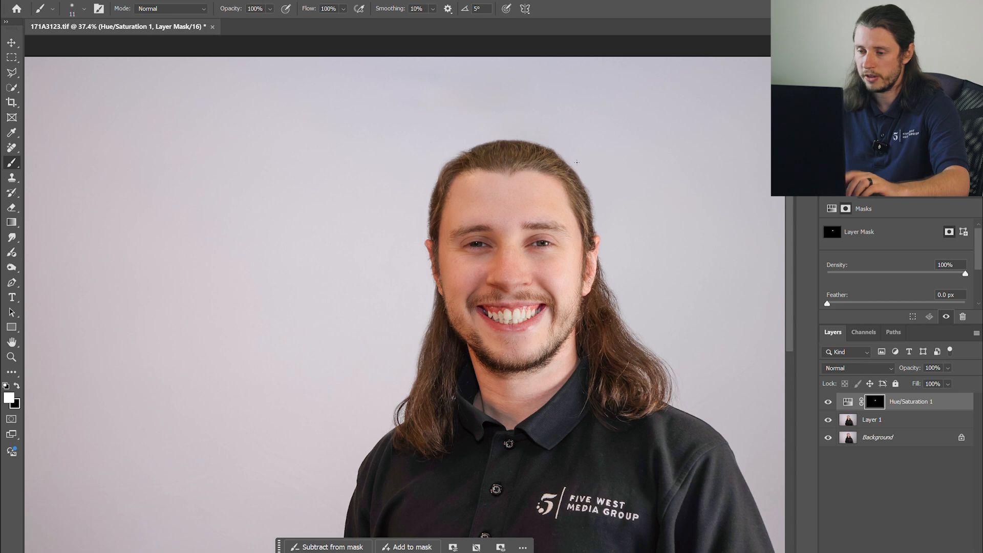
scroll(610, 199, "up", 7)
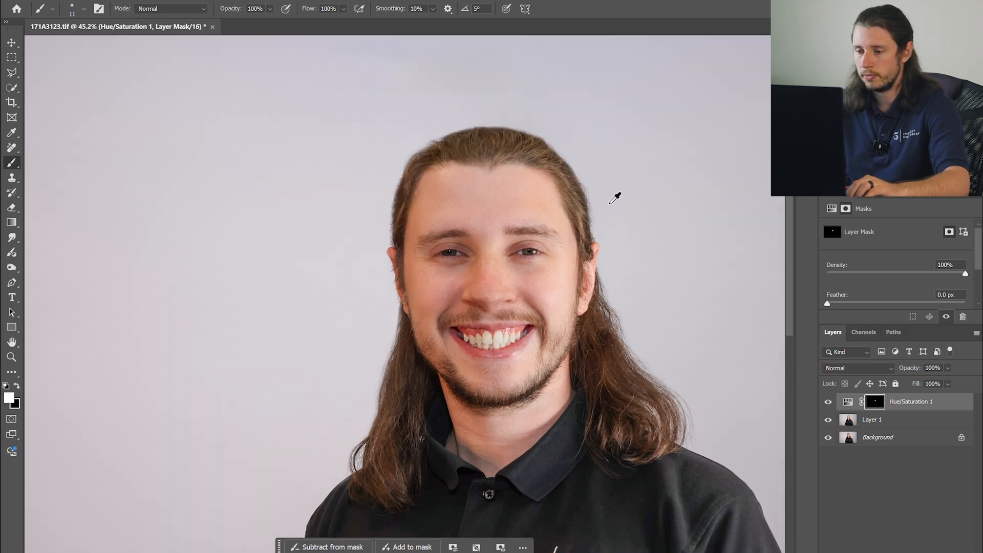
scroll(501, 236, "down", 6)
scroll(501, 236, "down", 3)
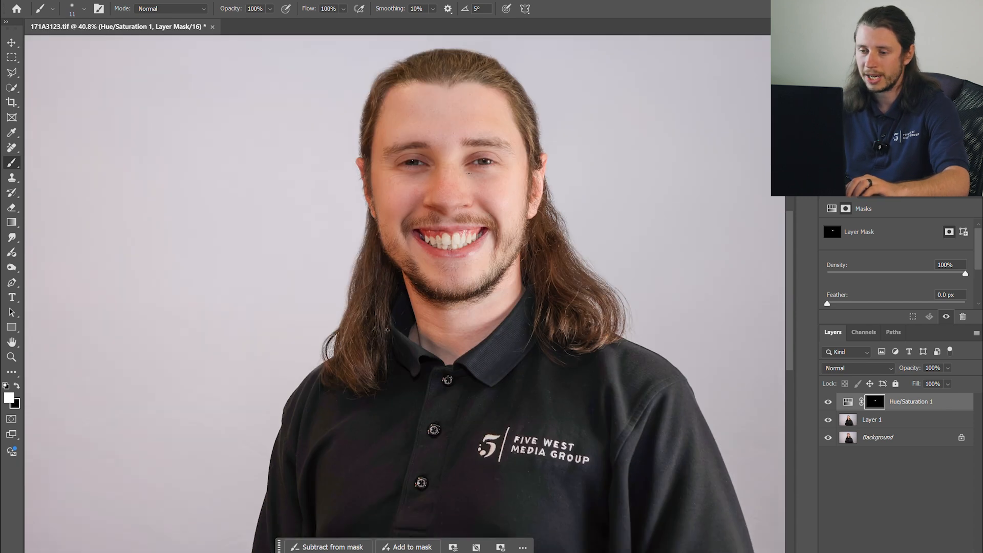